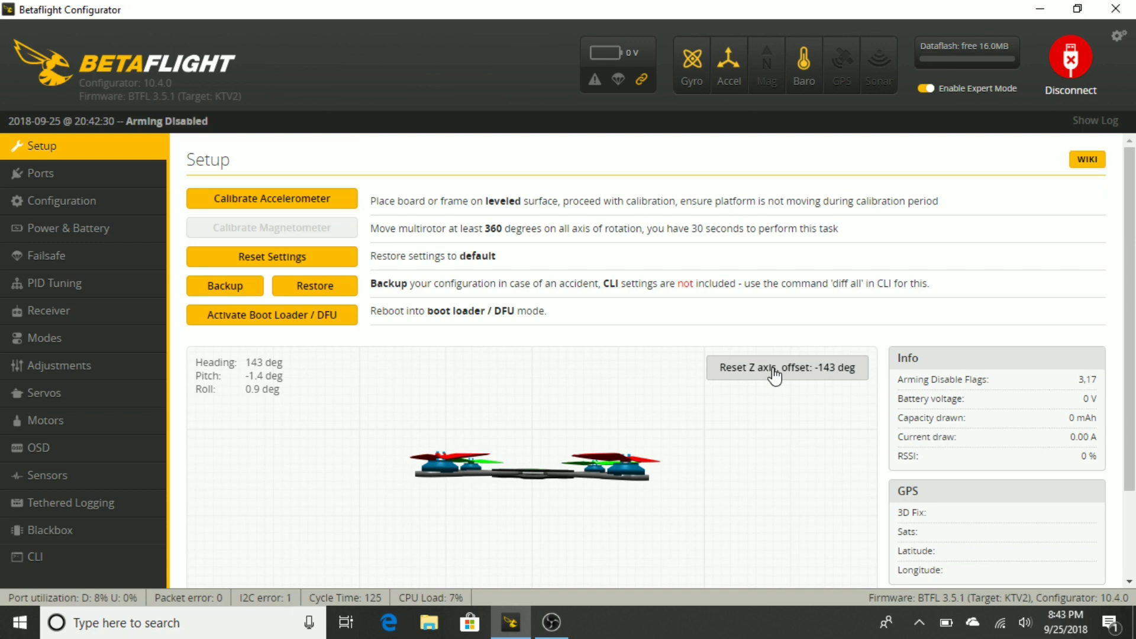
Calibrate the flight controller's accelerometer and bring up the serial port assignments for review
{"action": "left_click", "coordinate": [294, 201]}
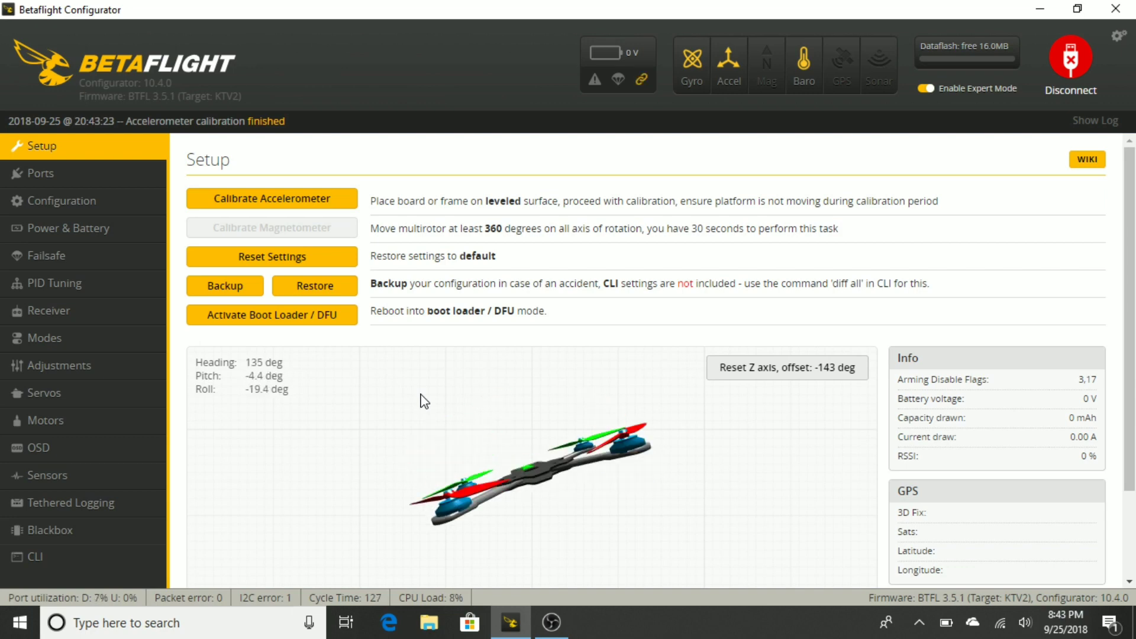
{"action": "left_click", "coordinate": [60, 177]}
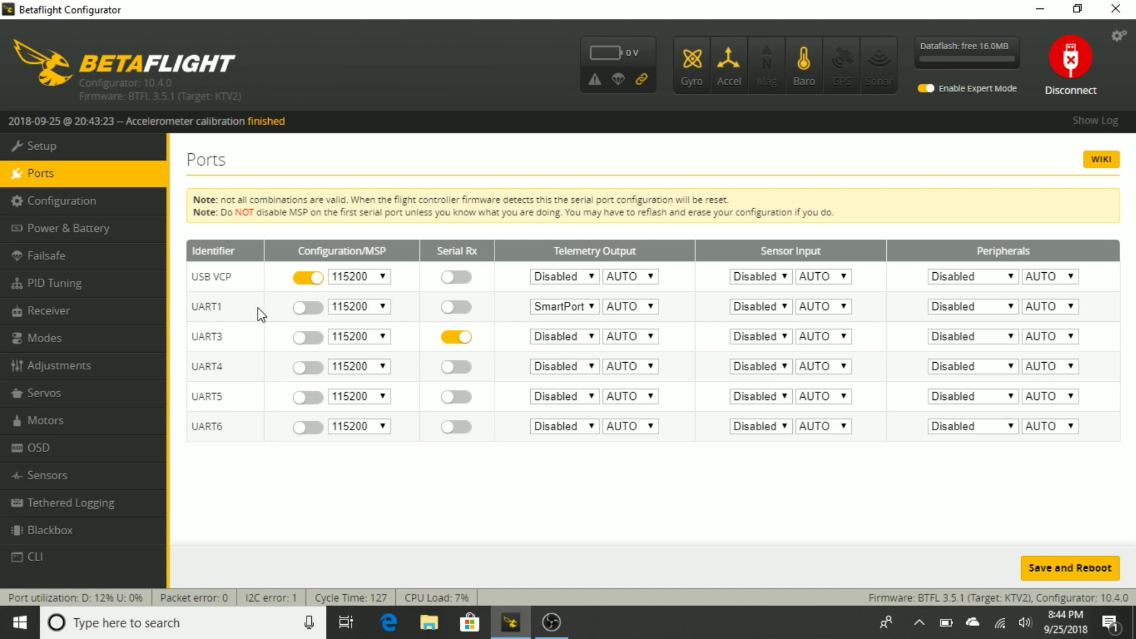
Set the ESC/Motor protocol to DSHOT1200 in the flight controller's configuration
{"action": "left_click", "coordinate": [101, 201]}
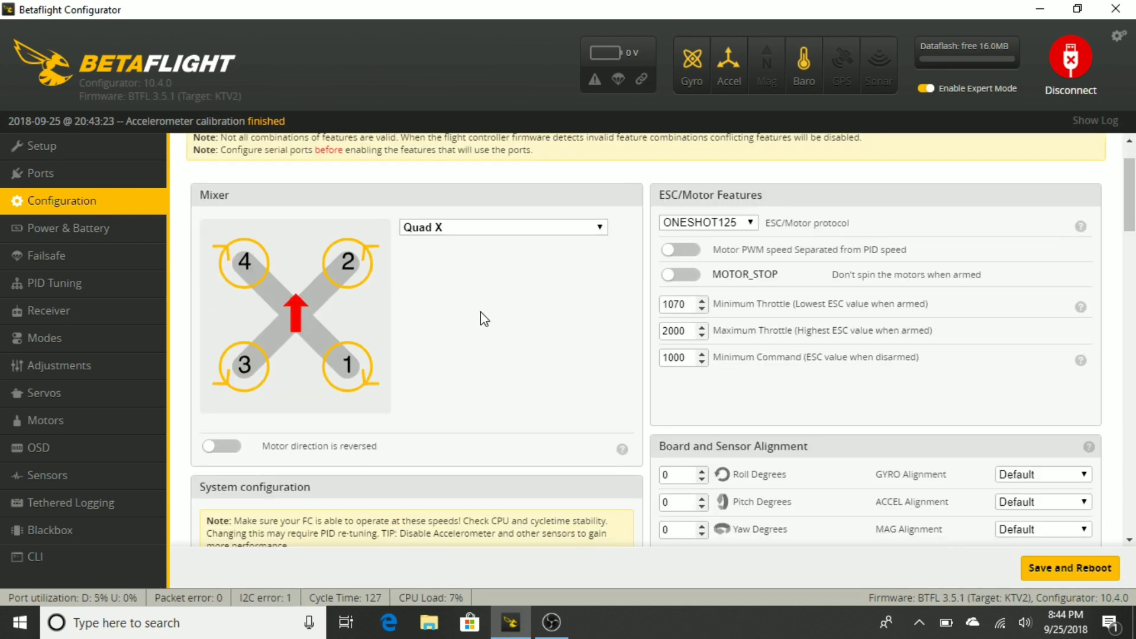
{"action": "left_click", "coordinate": [751, 223]}
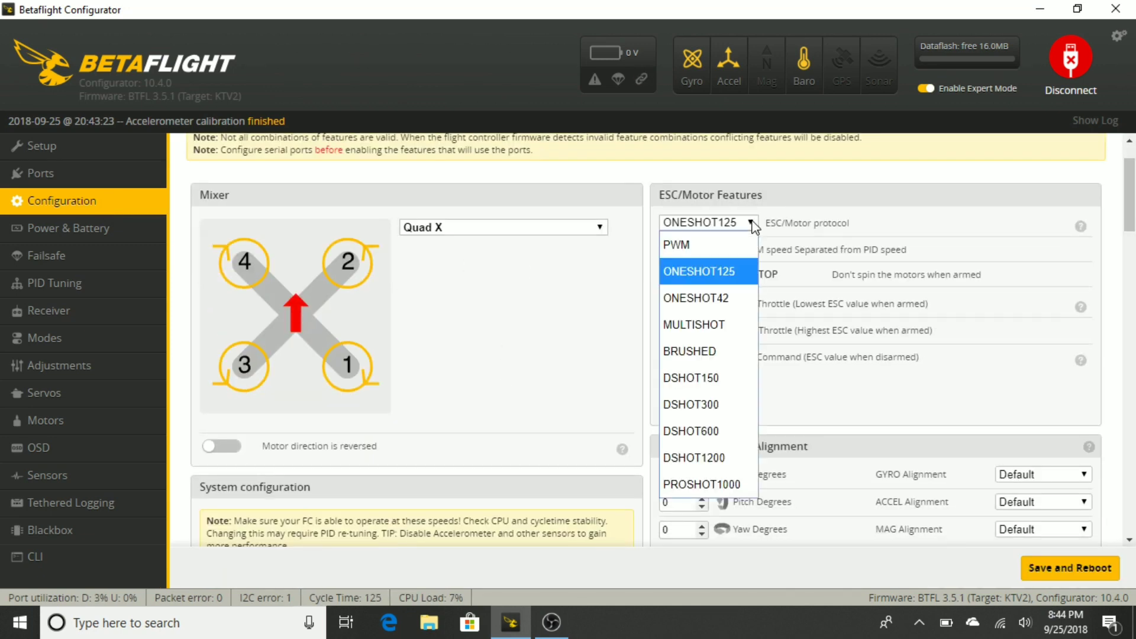
{"action": "left_click", "coordinate": [725, 460]}
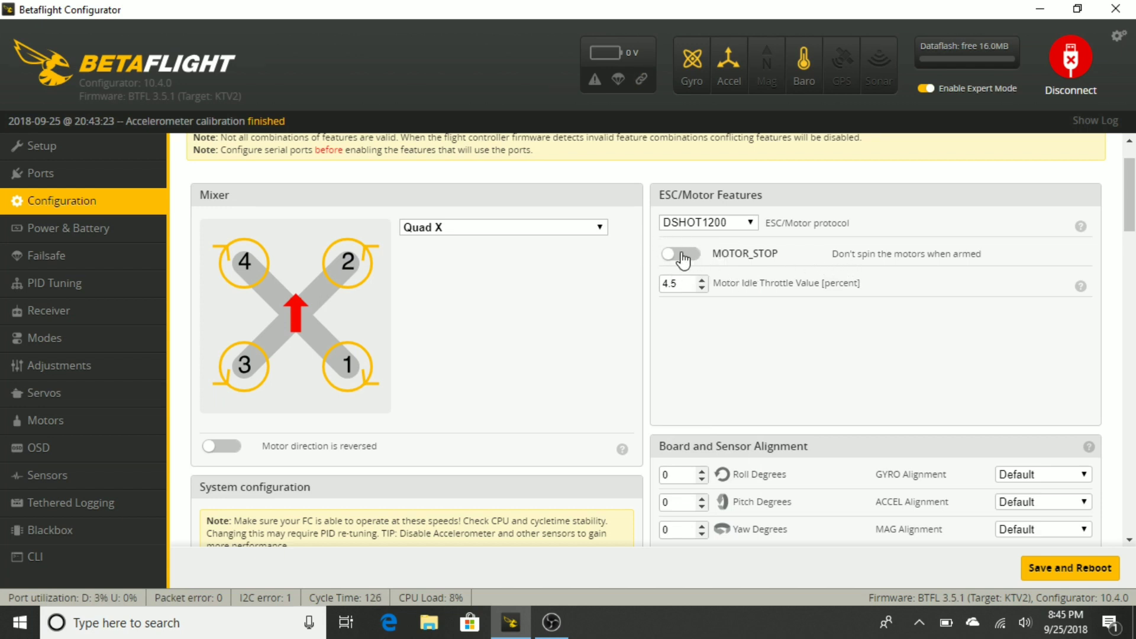
Enable reversed motor direction for the Quad X mixer
{"action": "scroll", "coordinate": [677, 299], "scroll_direction": "down", "scroll_amount": 1}
{"action": "scroll", "coordinate": [677, 299], "scroll_direction": "down", "scroll_amount": 2}
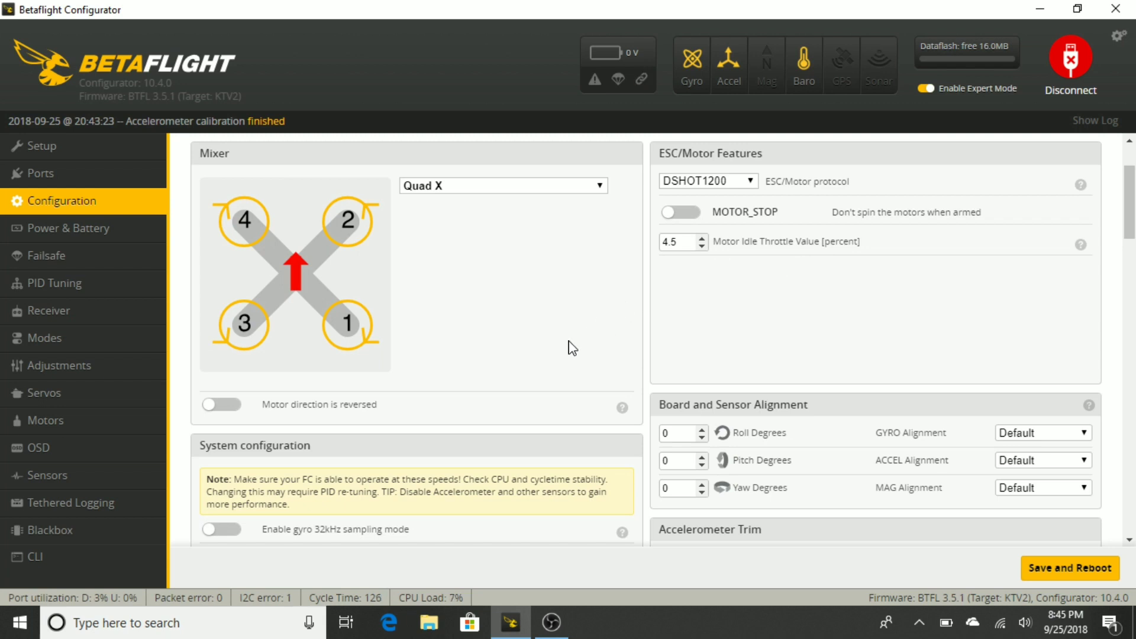
{"action": "scroll", "coordinate": [568, 345], "scroll_direction": "down", "scroll_amount": 3}
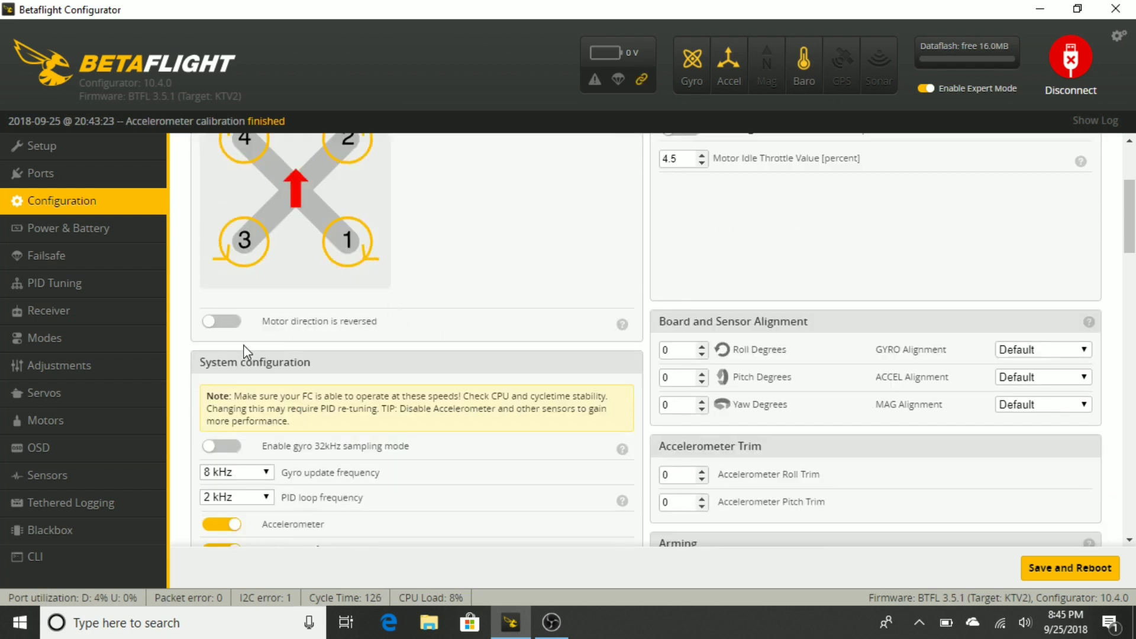
{"action": "left_click", "coordinate": [225, 321]}
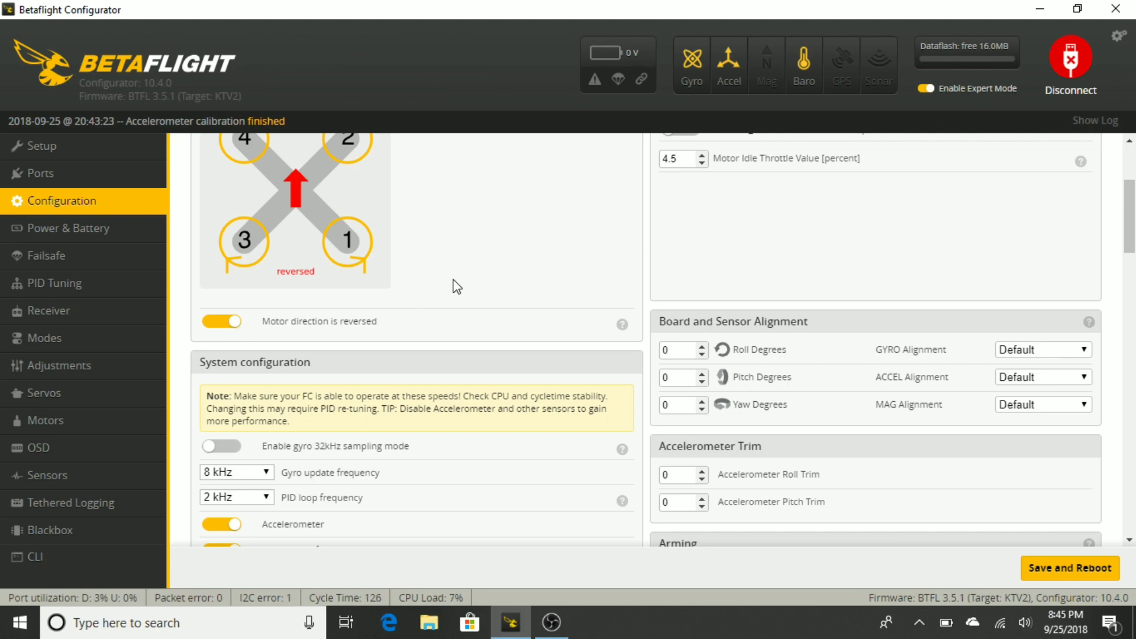
Disable the barometer and magnetometer and enable gyro 32kHz sampling mode in the system configuration
{"action": "scroll", "coordinate": [459, 280], "scroll_direction": "down", "scroll_amount": 1}
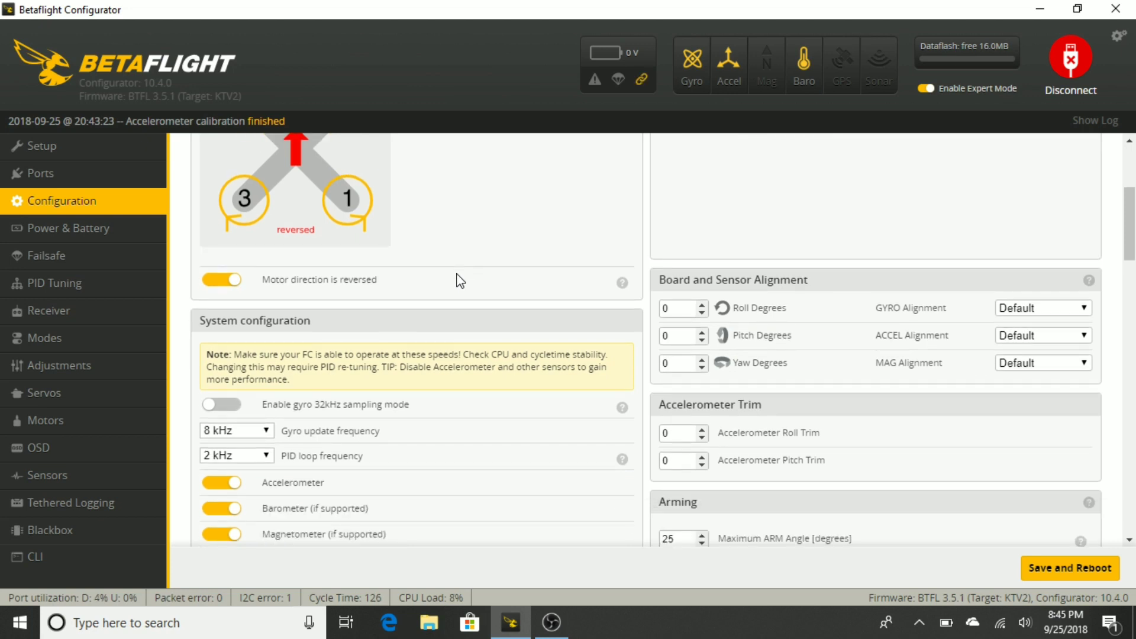
{"action": "scroll", "coordinate": [473, 292], "scroll_direction": "down", "scroll_amount": 1}
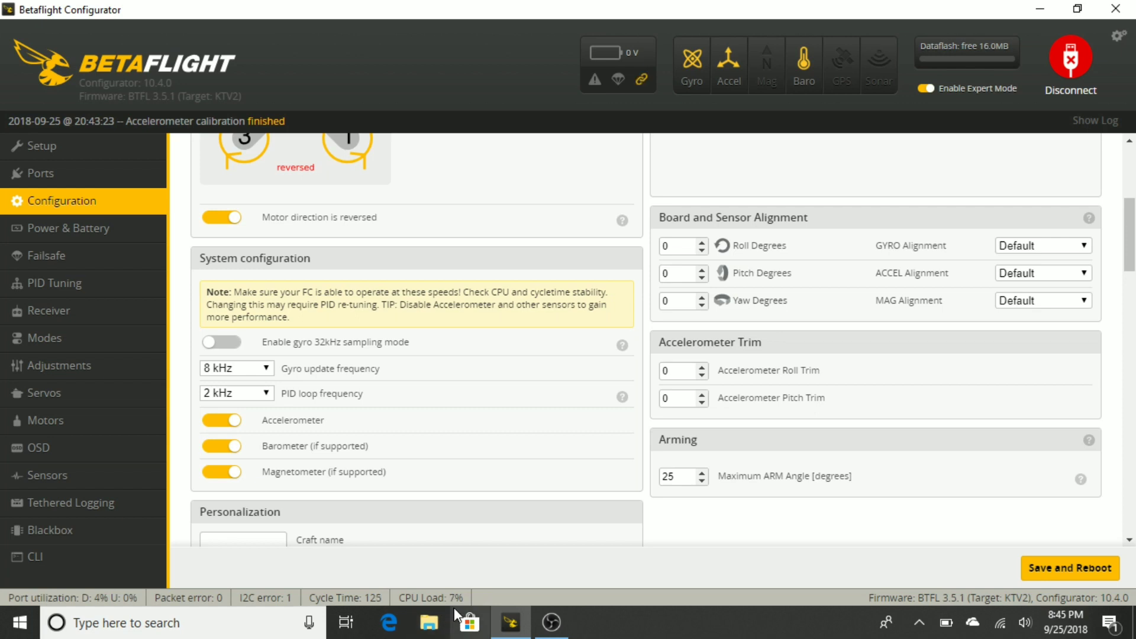
{"action": "left_click", "coordinate": [229, 451]}
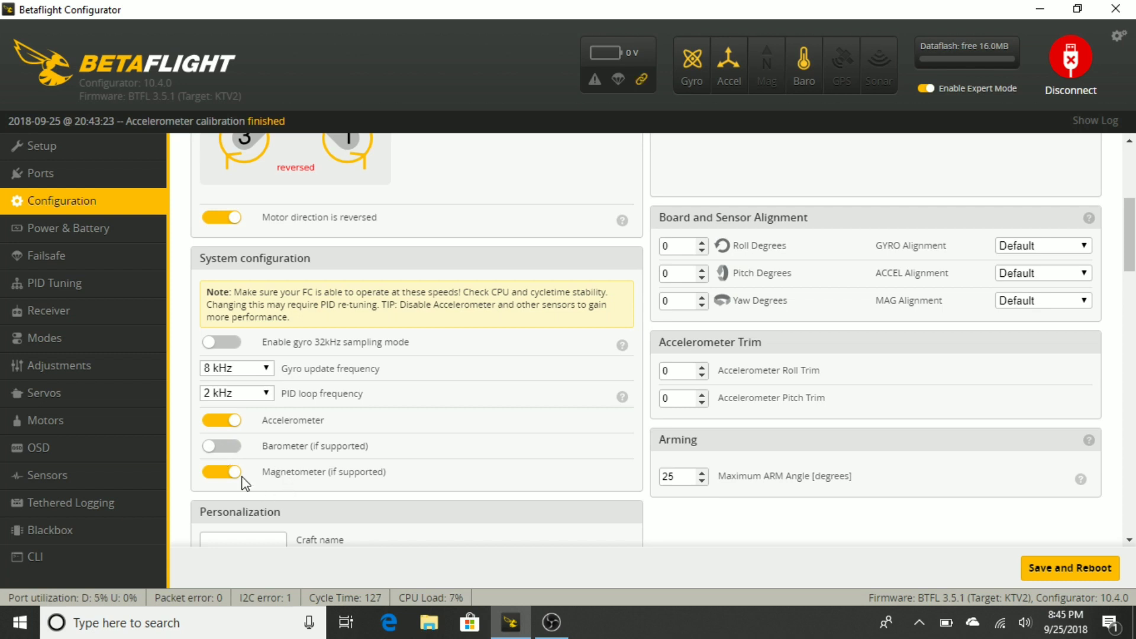
{"action": "left_click", "coordinate": [233, 474]}
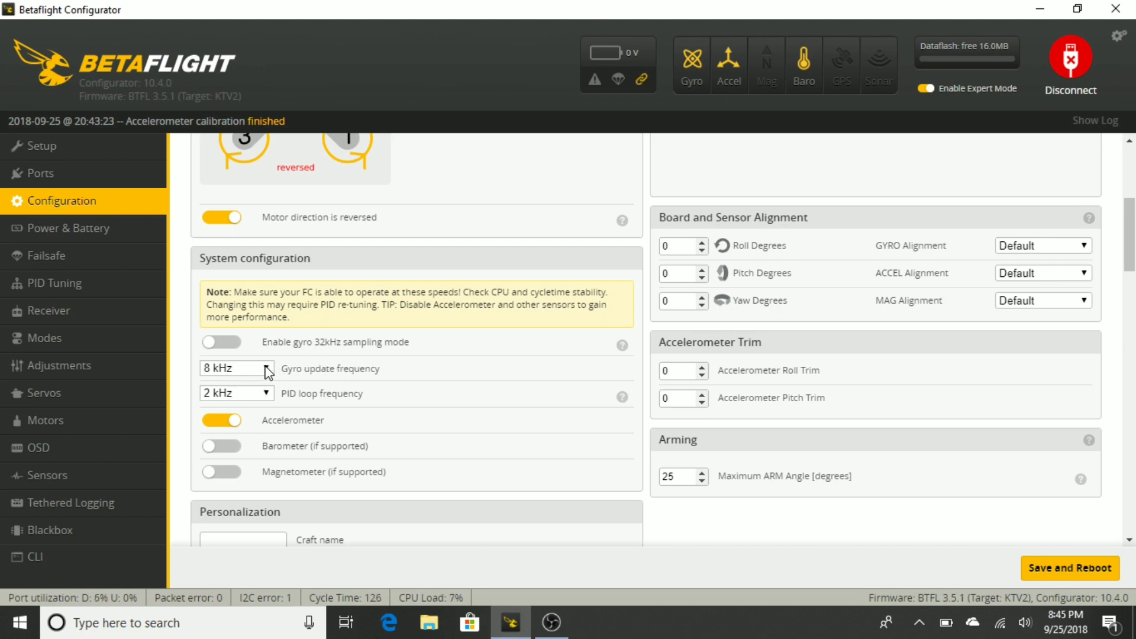
{"action": "left_click", "coordinate": [228, 342]}
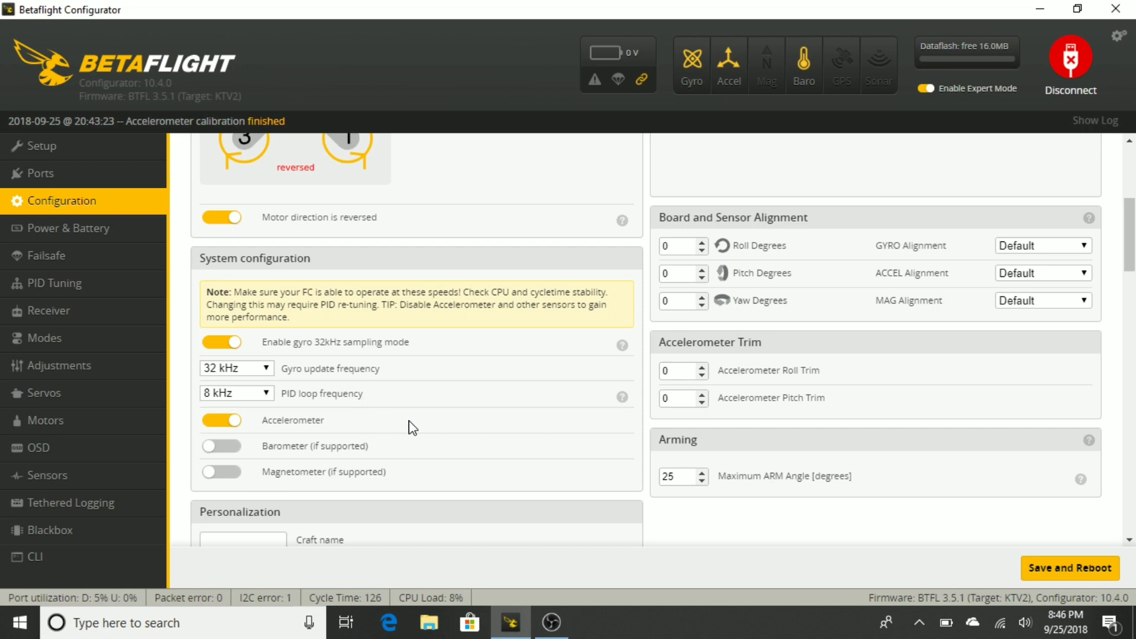
Set the craft name to F2 Mito in the personalization settings
{"action": "scroll", "coordinate": [411, 426], "scroll_direction": "down", "scroll_amount": 1}
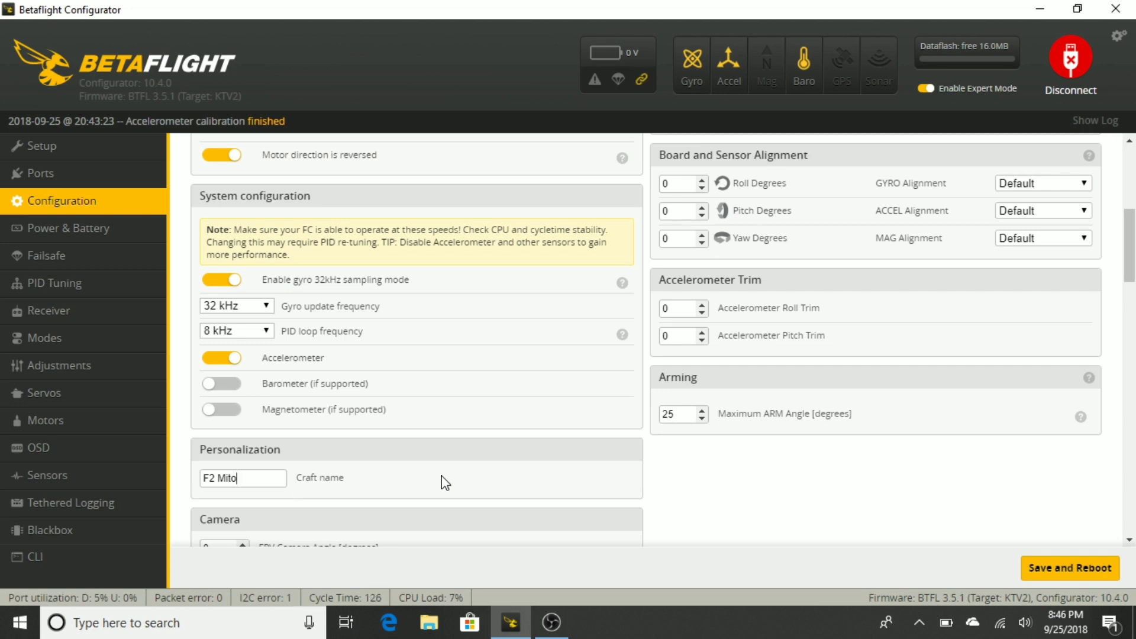
{"action": "scroll", "coordinate": [409, 447], "scroll_direction": "down", "scroll_amount": 1}
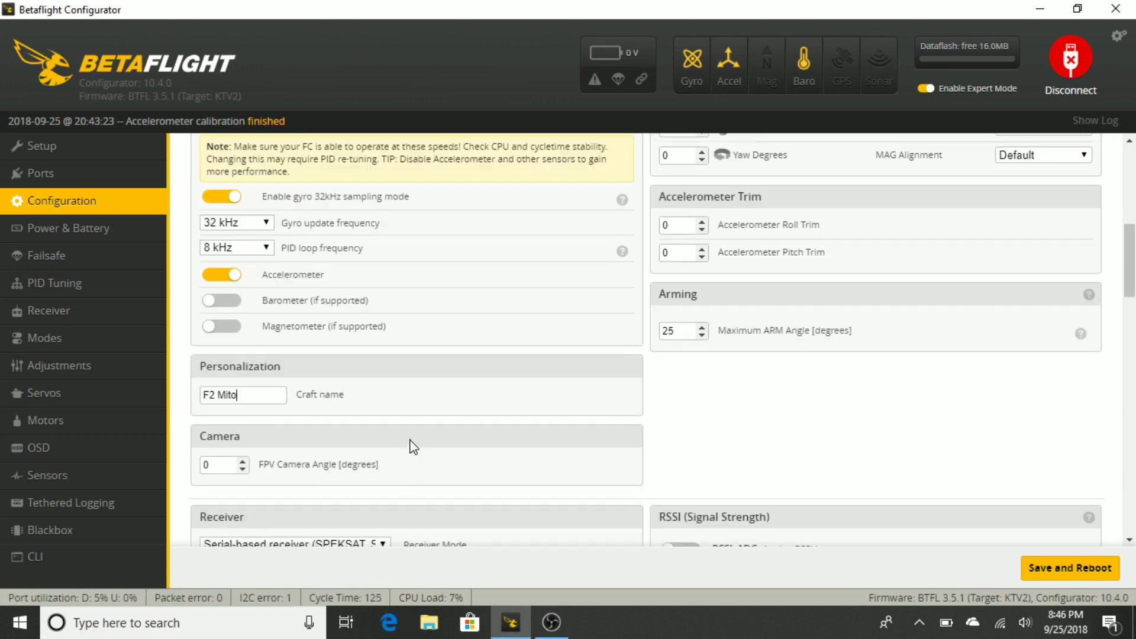
{"action": "scroll", "coordinate": [406, 445], "scroll_direction": "down", "scroll_amount": 1}
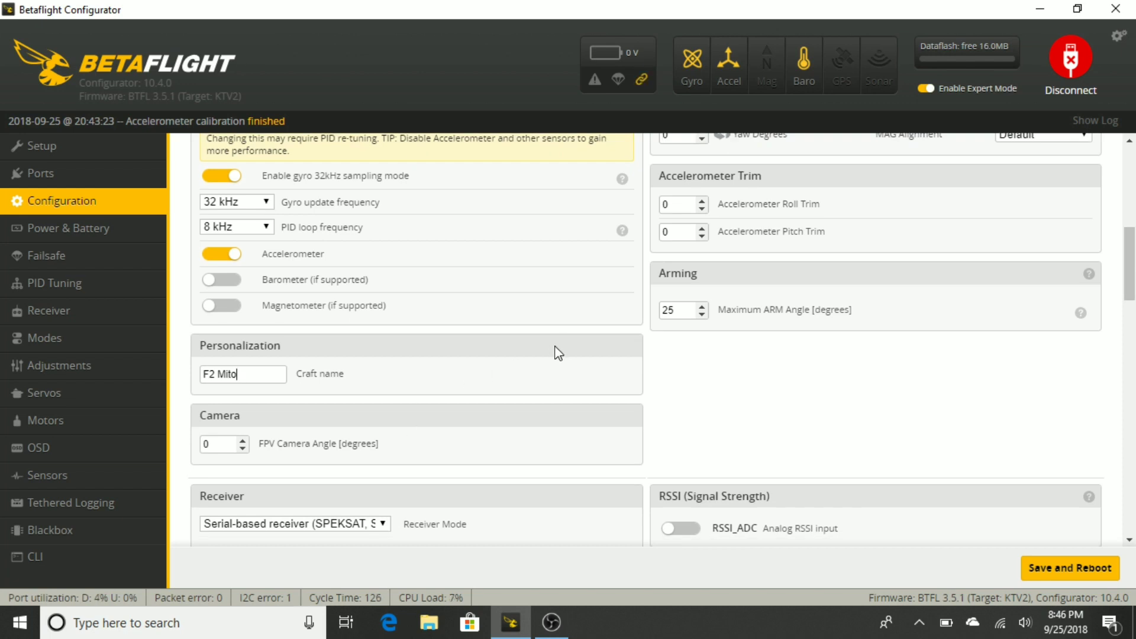
Enable the AIRMODE and ESC_SENSOR options among the other features
{"action": "scroll", "coordinate": [553, 353], "scroll_direction": "down", "scroll_amount": 3}
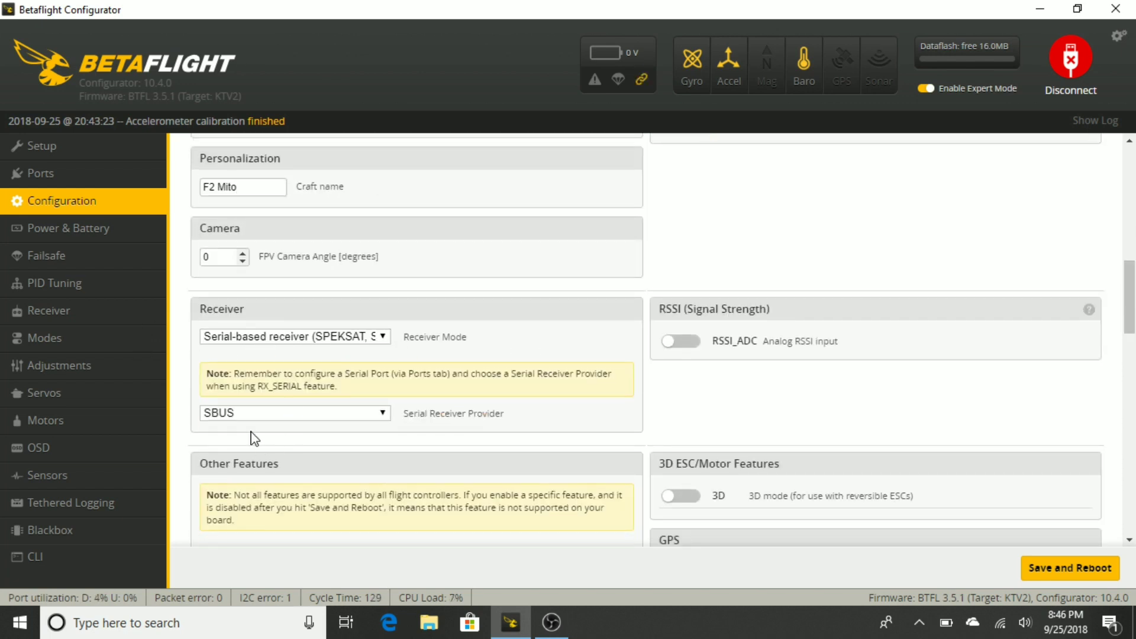
{"action": "scroll", "coordinate": [361, 430], "scroll_direction": "down", "scroll_amount": 2}
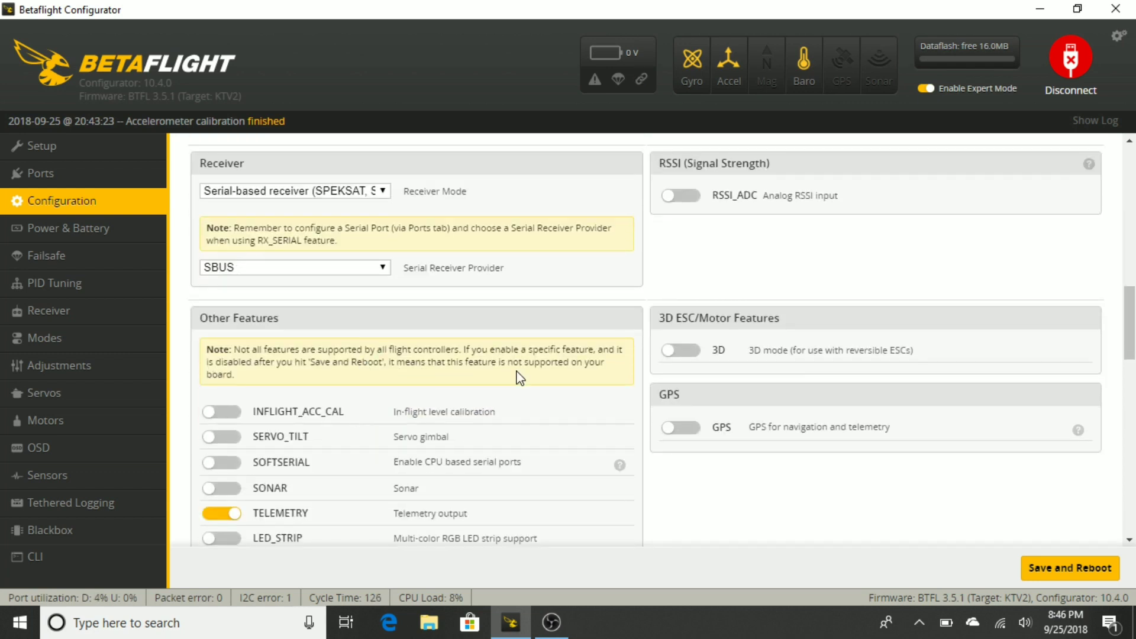
{"action": "scroll", "coordinate": [531, 401], "scroll_direction": "down", "scroll_amount": 1}
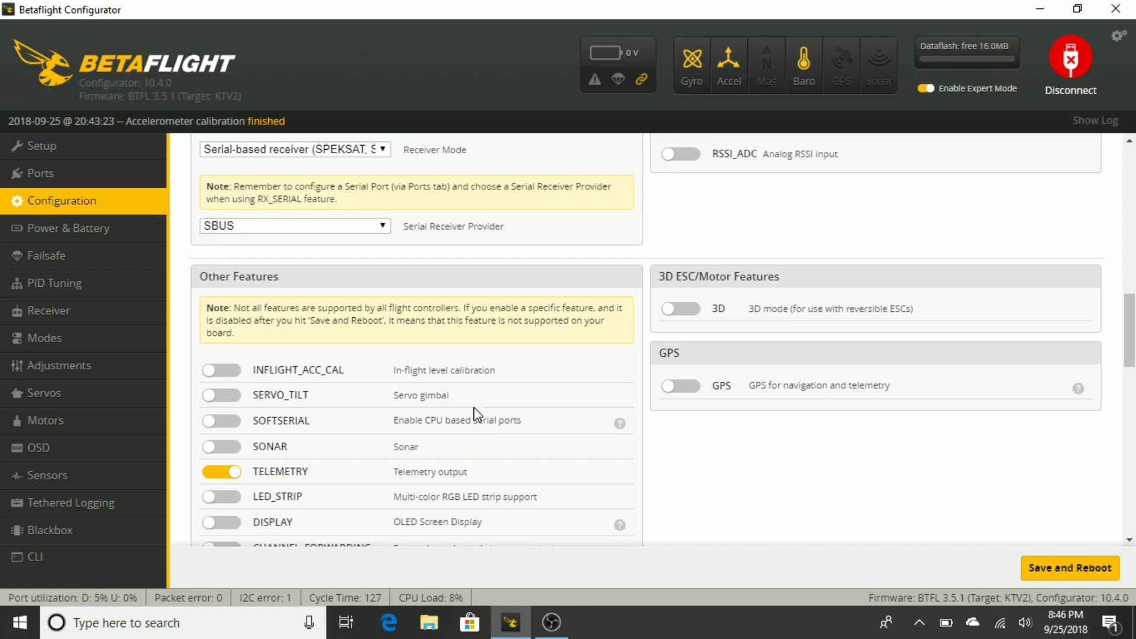
{"action": "scroll", "coordinate": [469, 413], "scroll_direction": "down", "scroll_amount": 1}
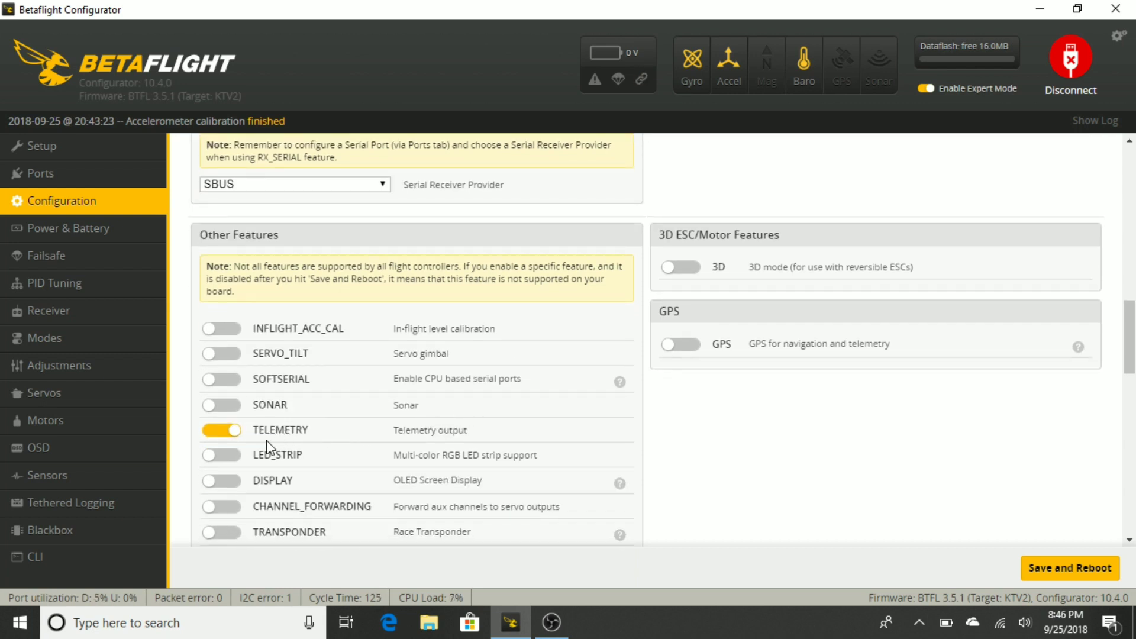
{"action": "scroll", "coordinate": [325, 437], "scroll_direction": "down", "scroll_amount": 2}
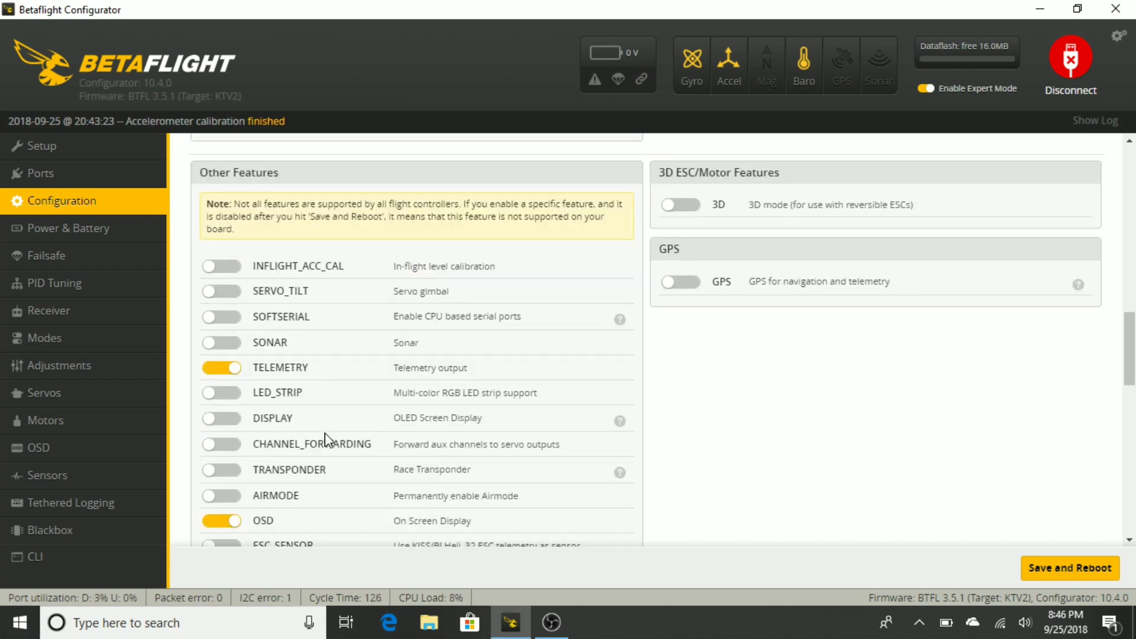
{"action": "scroll", "coordinate": [324, 429], "scroll_direction": "down", "scroll_amount": 2}
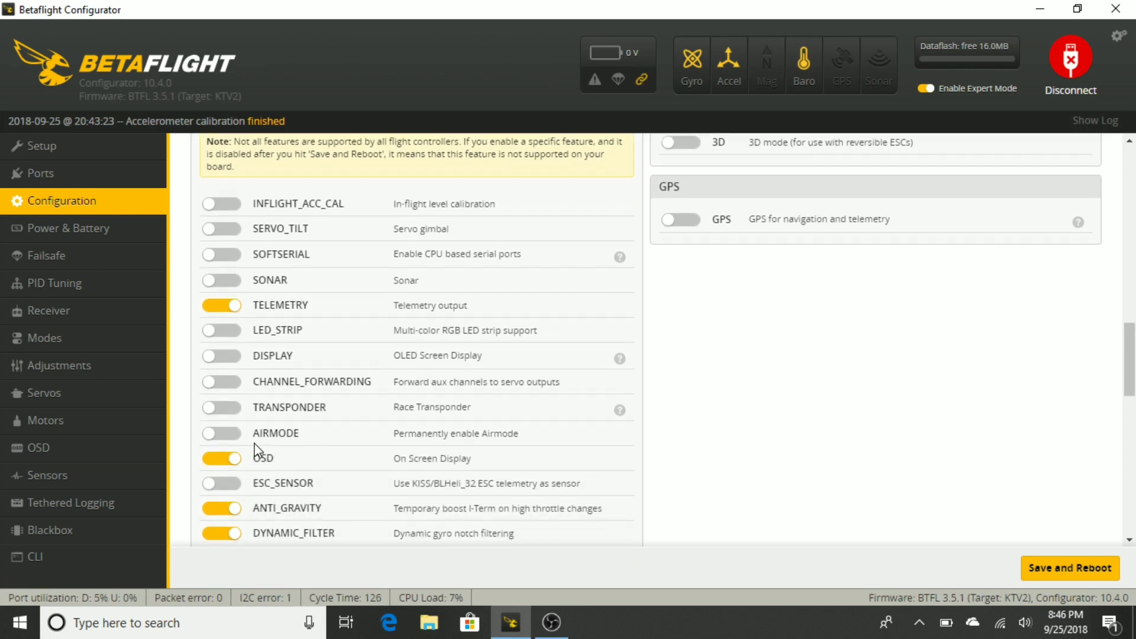
{"action": "left_click", "coordinate": [223, 438]}
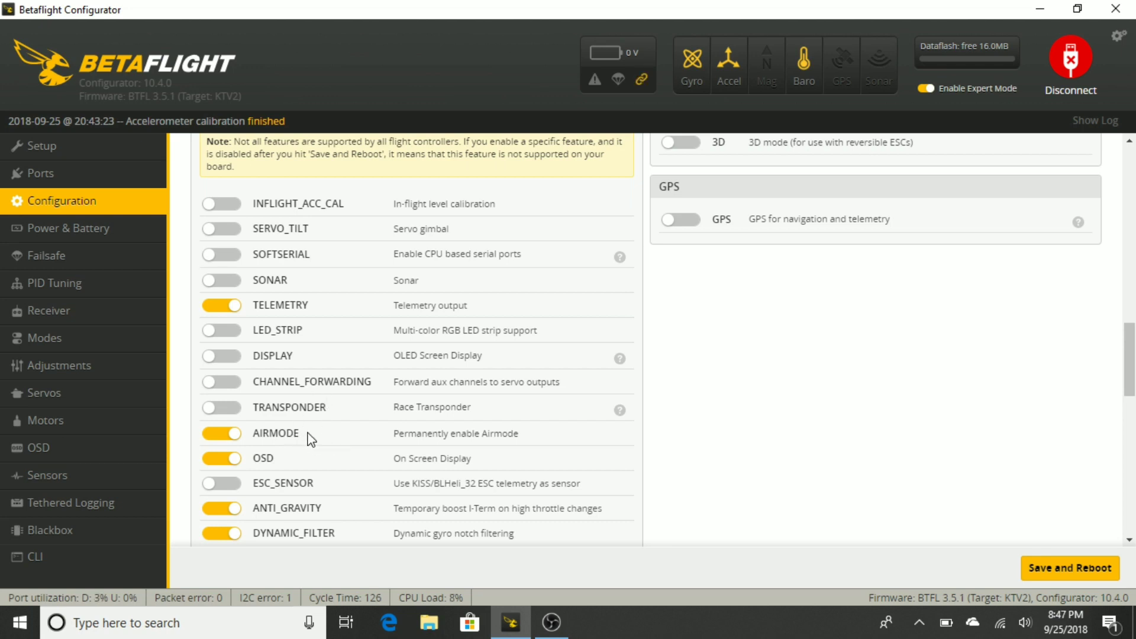
{"action": "scroll", "coordinate": [303, 441], "scroll_direction": "down", "scroll_amount": 1}
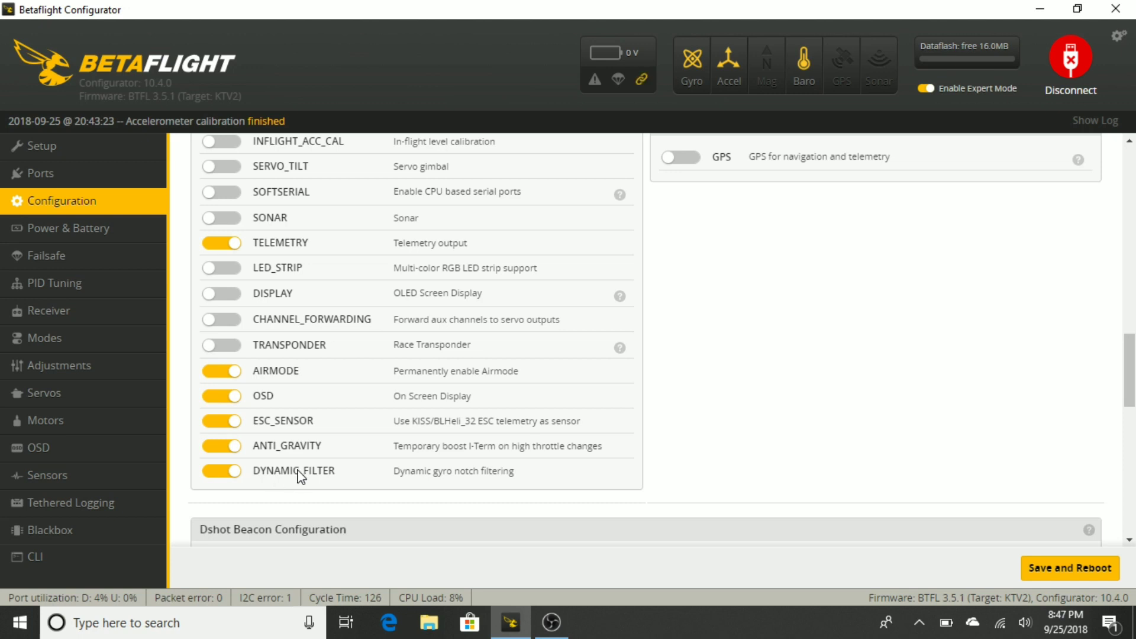
Enable the RX_LOST beacon in the Dshot Beacon Configuration
{"action": "scroll", "coordinate": [283, 442], "scroll_direction": "up", "scroll_amount": 2}
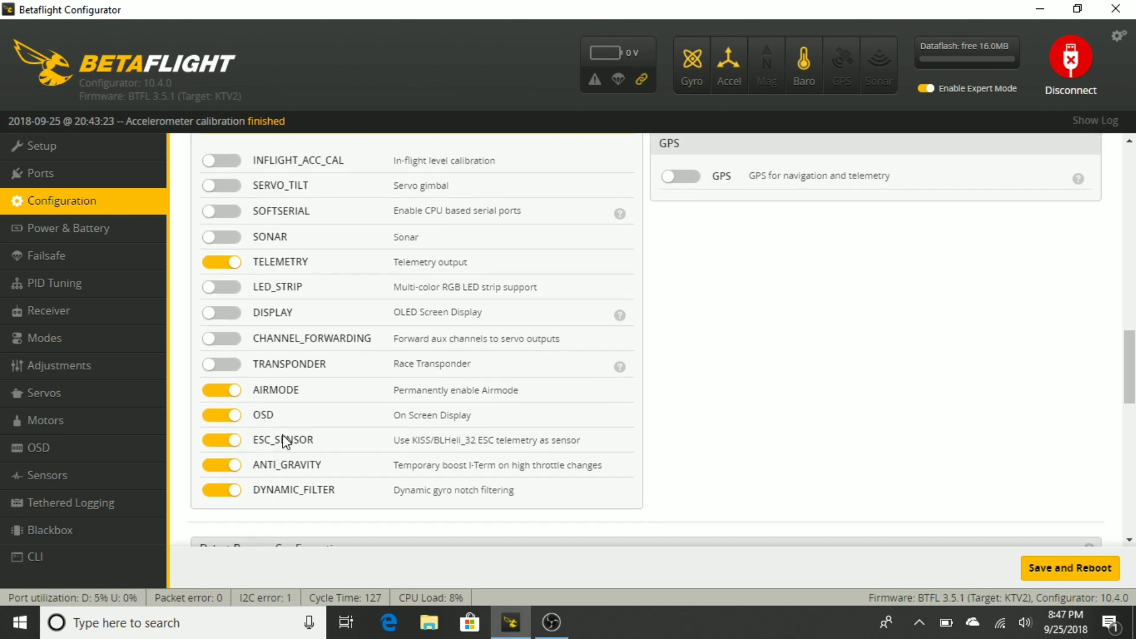
{"action": "scroll", "coordinate": [284, 441], "scroll_direction": "up", "scroll_amount": 3}
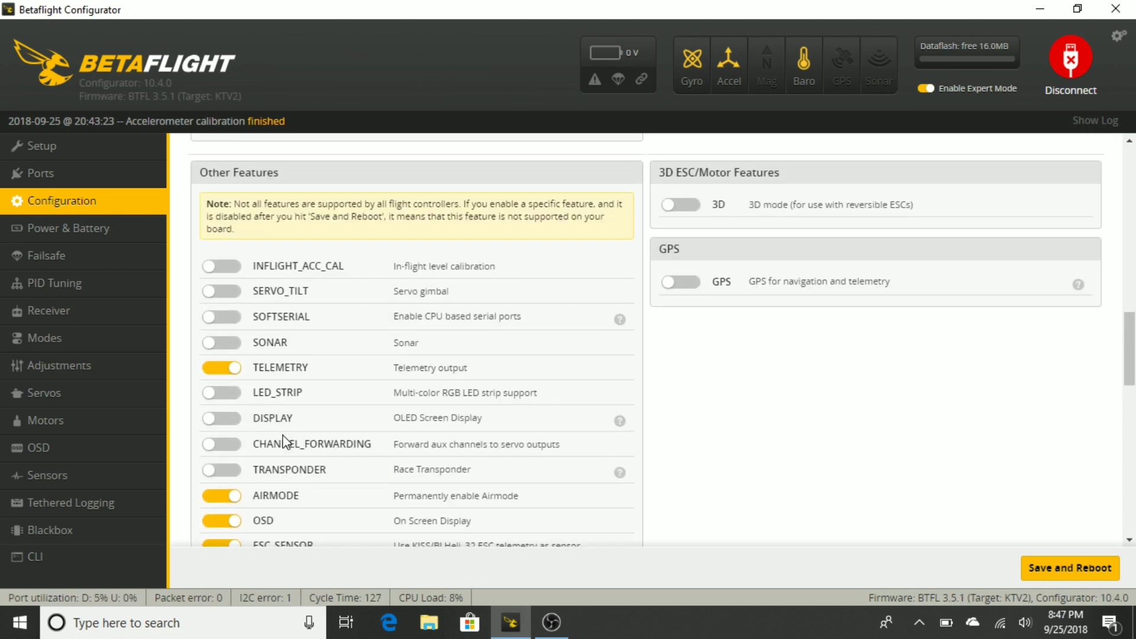
{"action": "scroll", "coordinate": [285, 441], "scroll_direction": "down", "scroll_amount": 15}
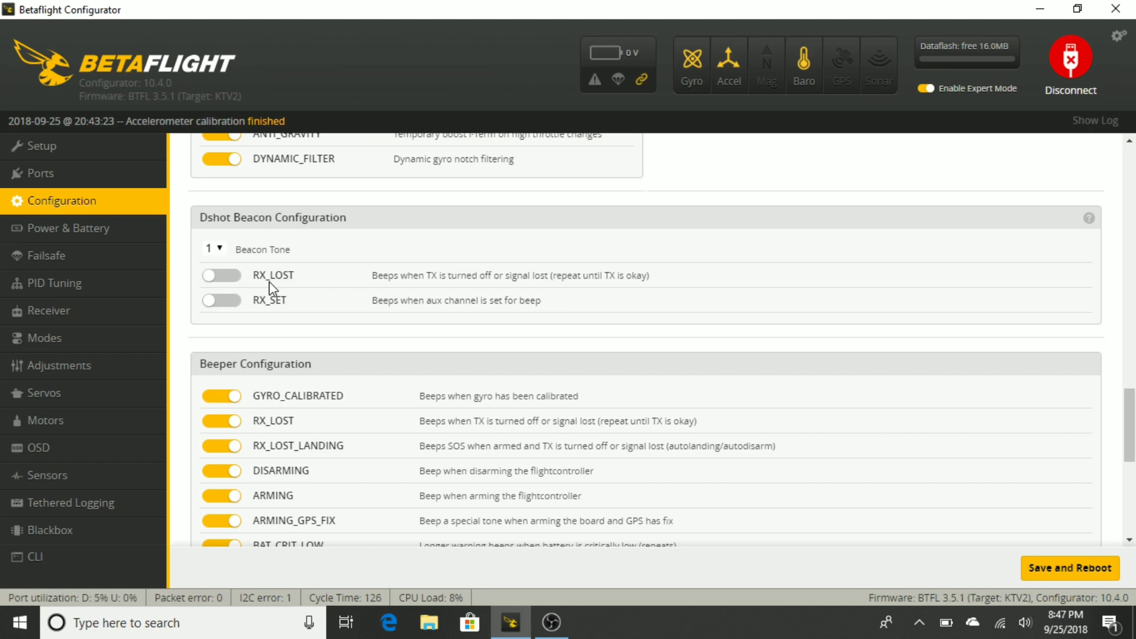
{"action": "left_click", "coordinate": [234, 276]}
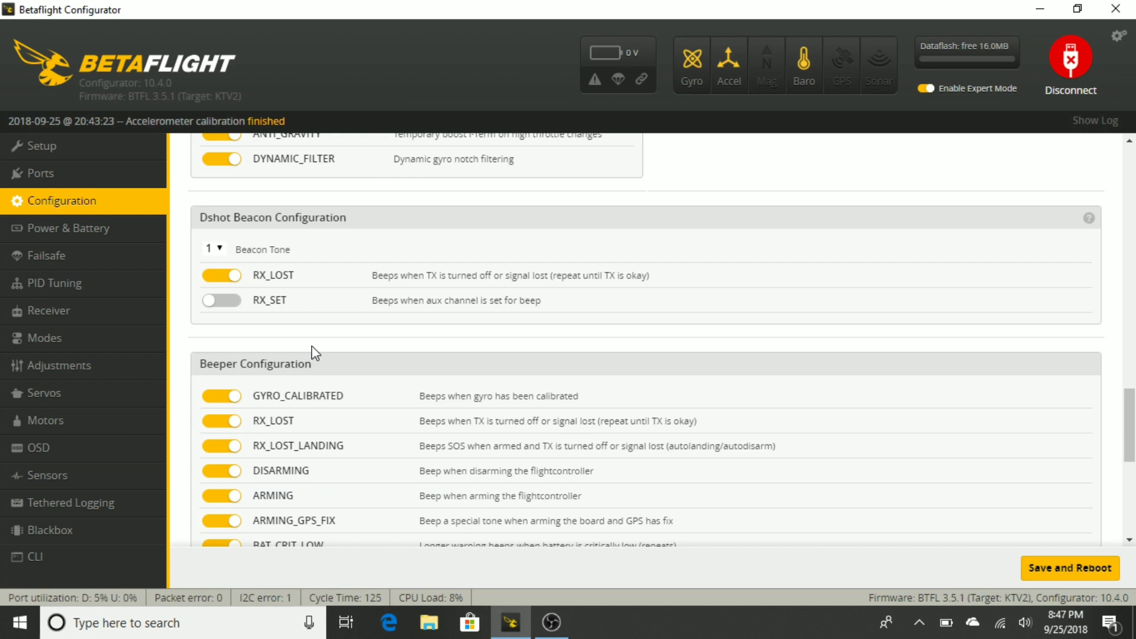
Turn off the GYRO_CALIBRATED, DISARMING, ARMING, ARMING_GPS_FIX and GPS_STATUS beeps in the Beeper Configuration
{"action": "scroll", "coordinate": [313, 353], "scroll_direction": "down", "scroll_amount": 3}
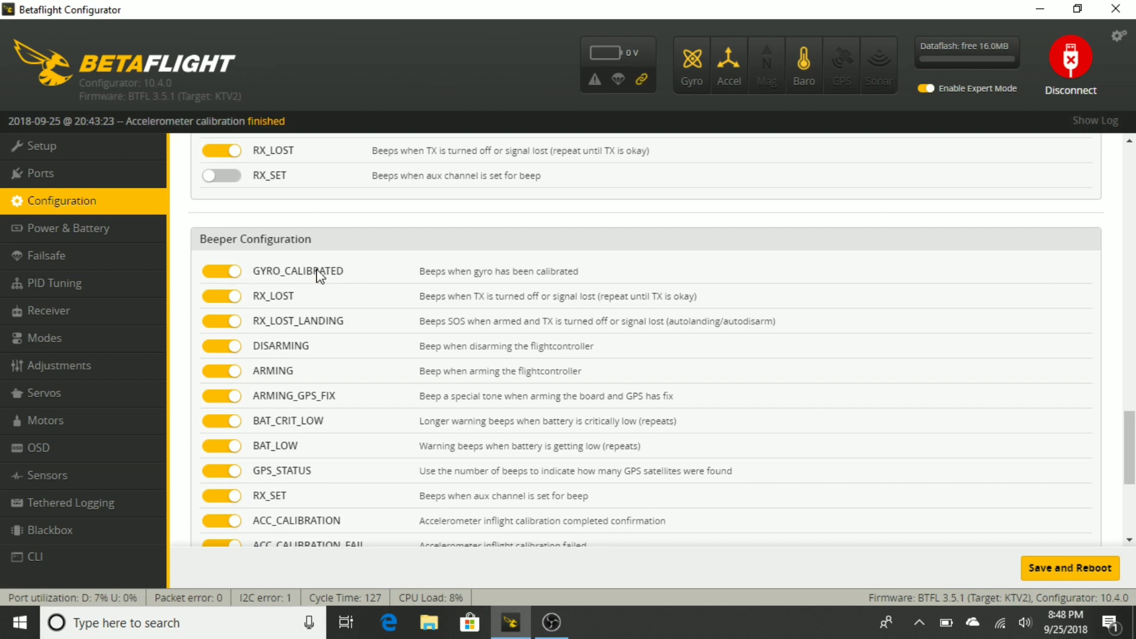
{"action": "left_click", "coordinate": [230, 272]}
{"action": "left_click", "coordinate": [225, 370]}
{"action": "left_click", "coordinate": [231, 345]}
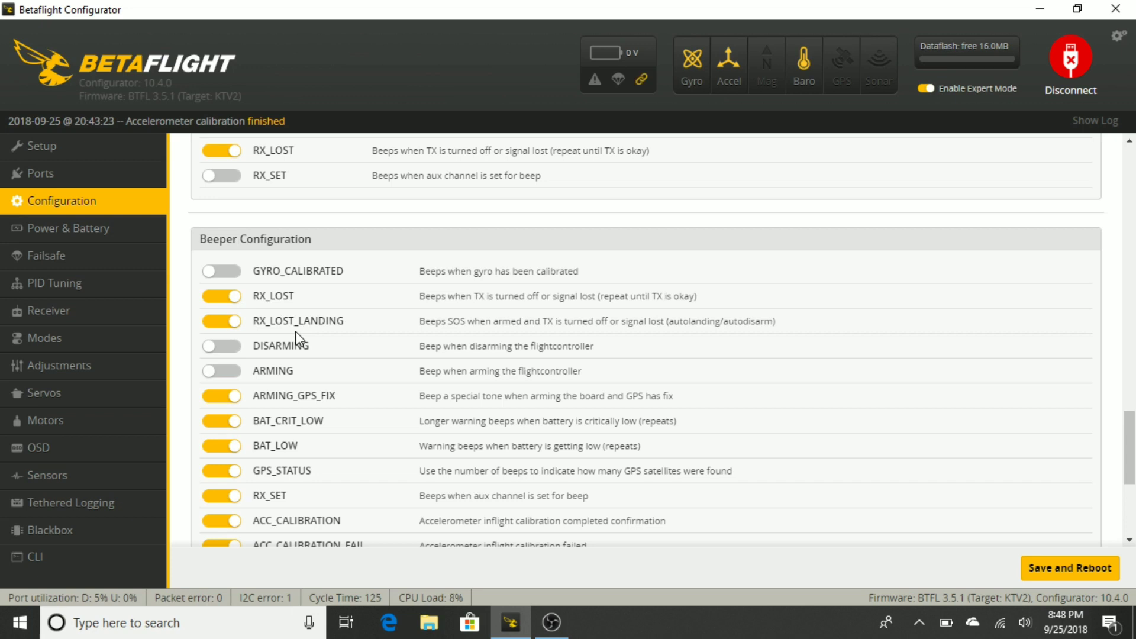
{"action": "scroll", "coordinate": [296, 340], "scroll_direction": "down", "scroll_amount": 1}
{"action": "left_click", "coordinate": [230, 334]}
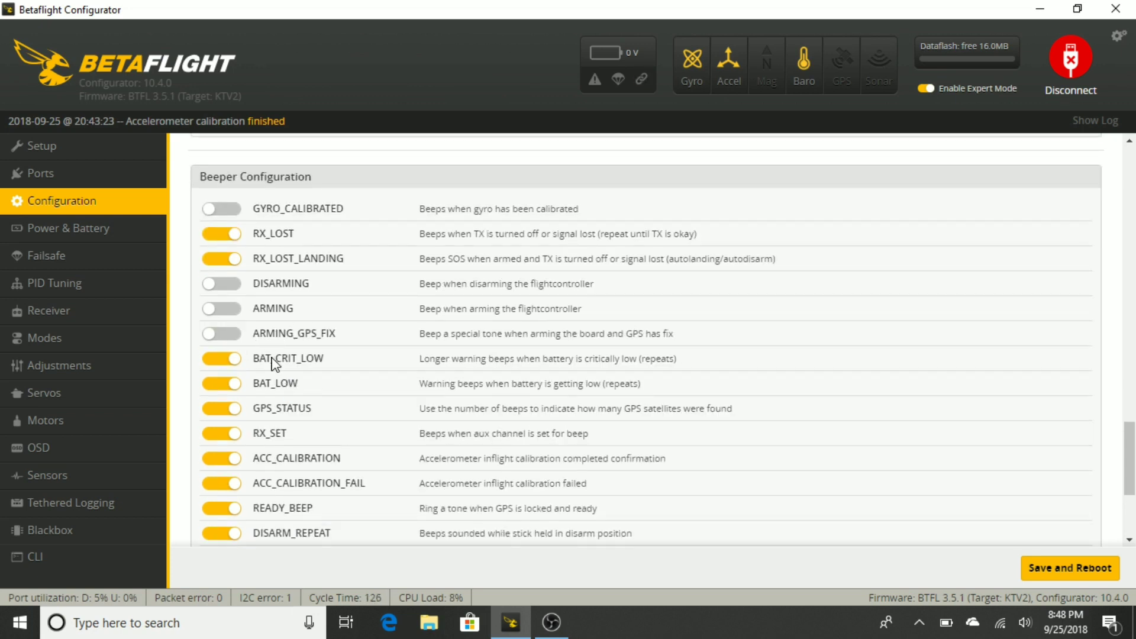
{"action": "scroll", "coordinate": [304, 380], "scroll_direction": "down", "scroll_amount": 1}
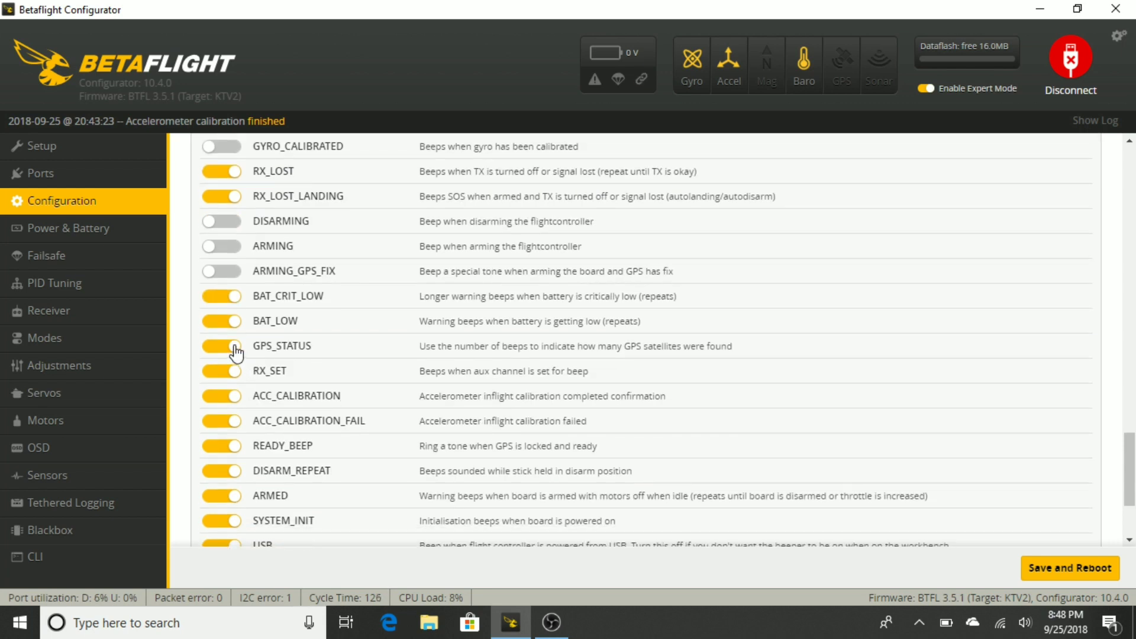
{"action": "left_click", "coordinate": [236, 348]}
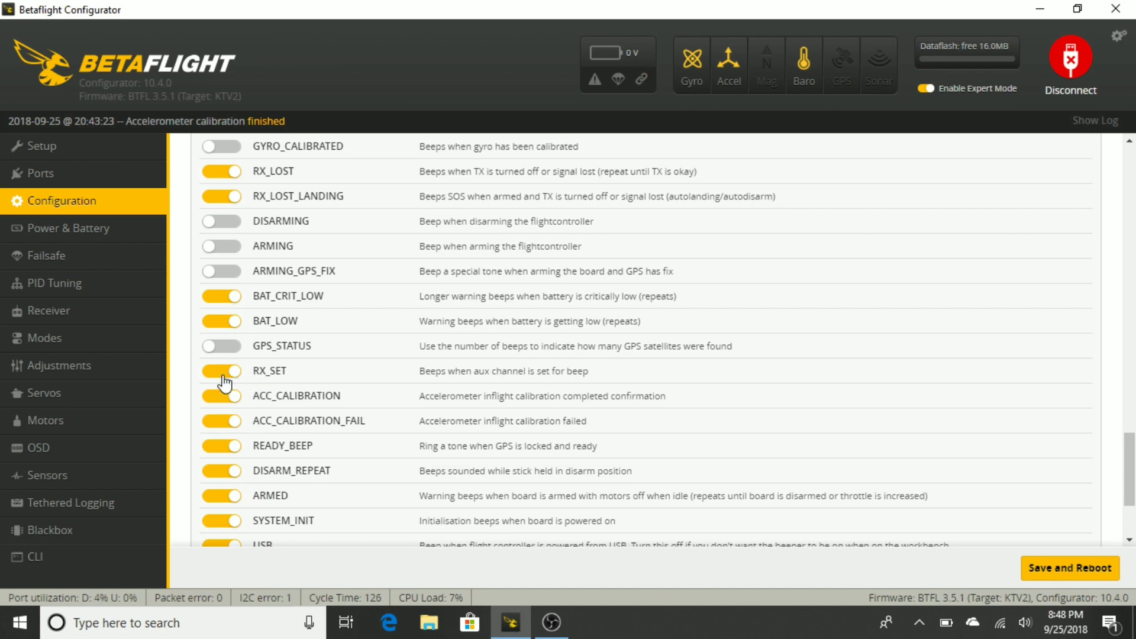
{"action": "scroll", "coordinate": [288, 378], "scroll_direction": "down", "scroll_amount": 1}
{"action": "scroll", "coordinate": [289, 377], "scroll_direction": "down", "scroll_amount": 3}
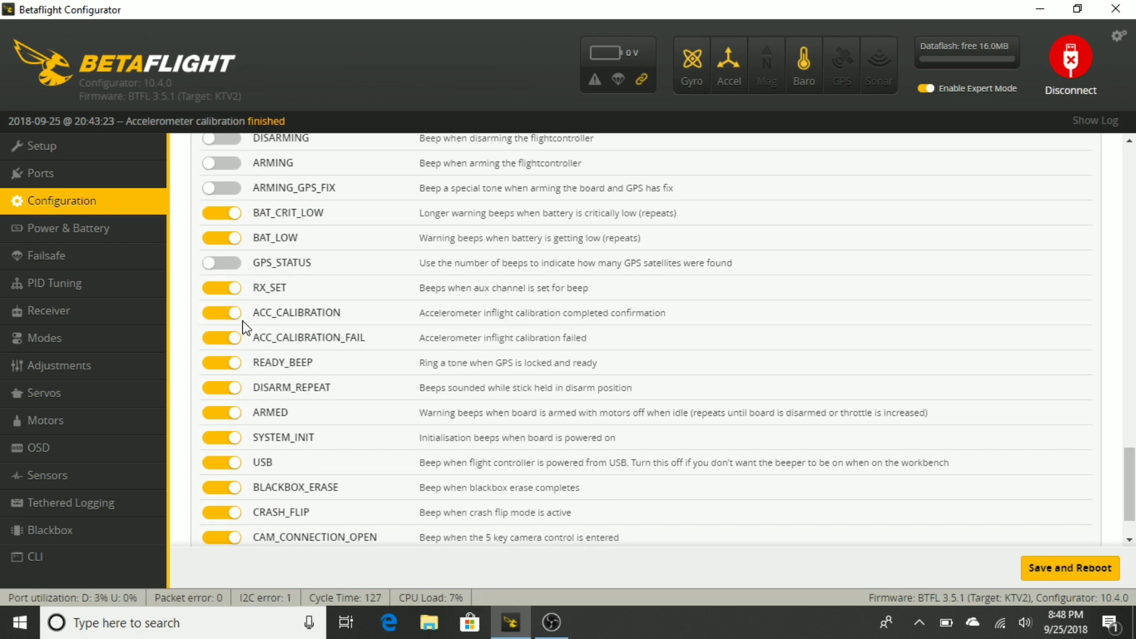
Save the configuration changes and reboot the flight controller
{"action": "scroll", "coordinate": [278, 427], "scroll_direction": "up", "scroll_amount": 20}
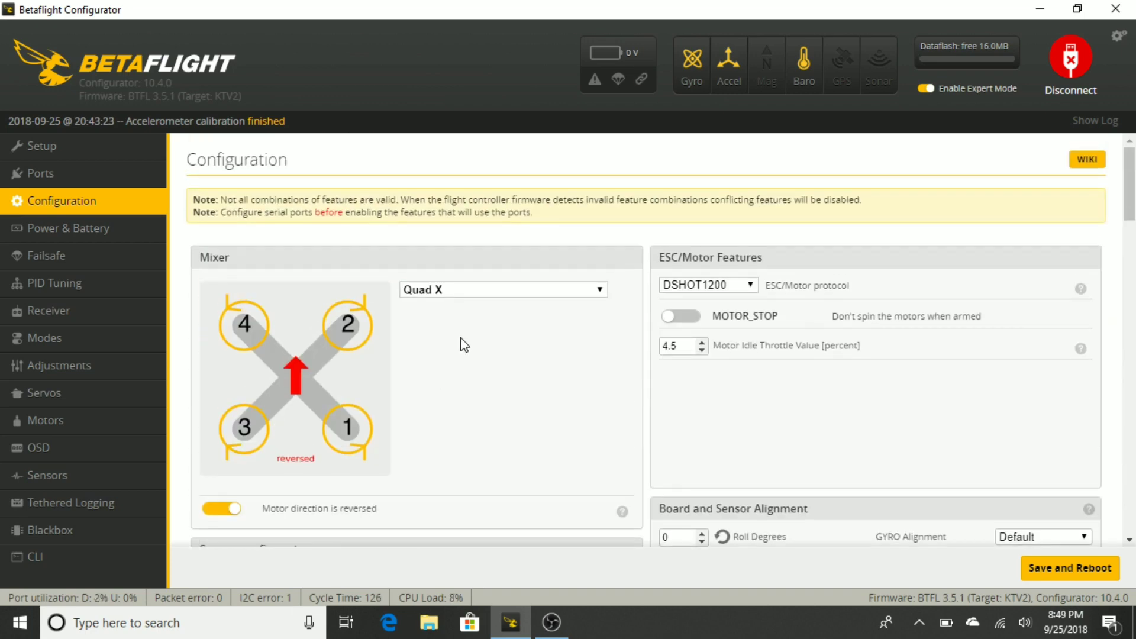
{"action": "left_click", "coordinate": [1064, 569]}
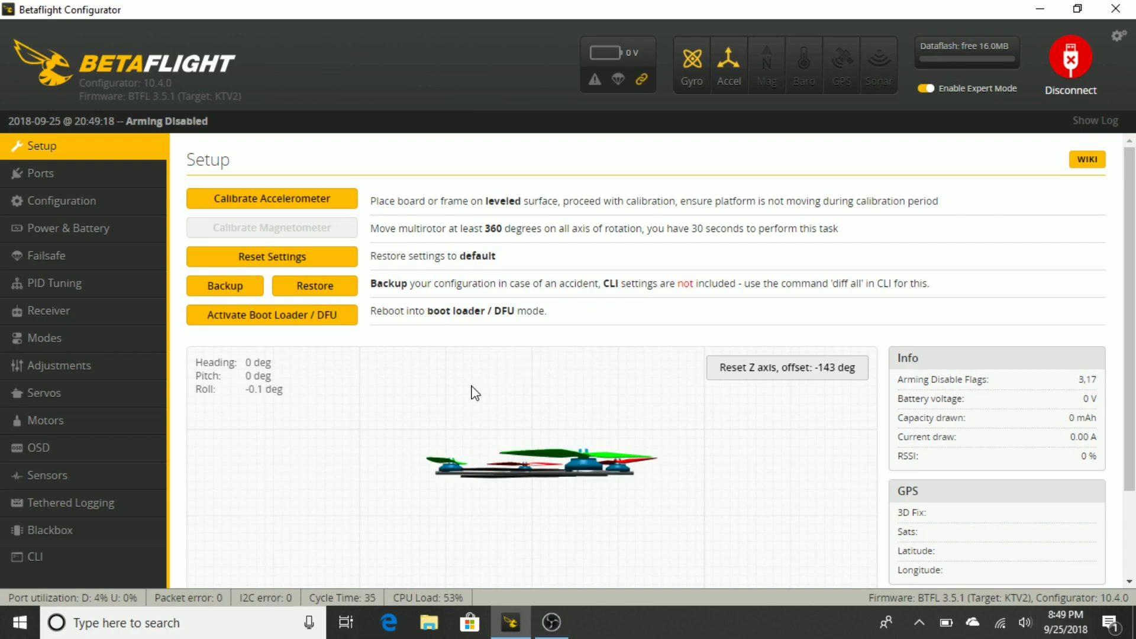
Check the craft's orientation preview, serial port assignments and motor configuration on the rebooted flight controller
{"action": "scroll", "coordinate": [455, 449], "scroll_direction": "down", "scroll_amount": 2}
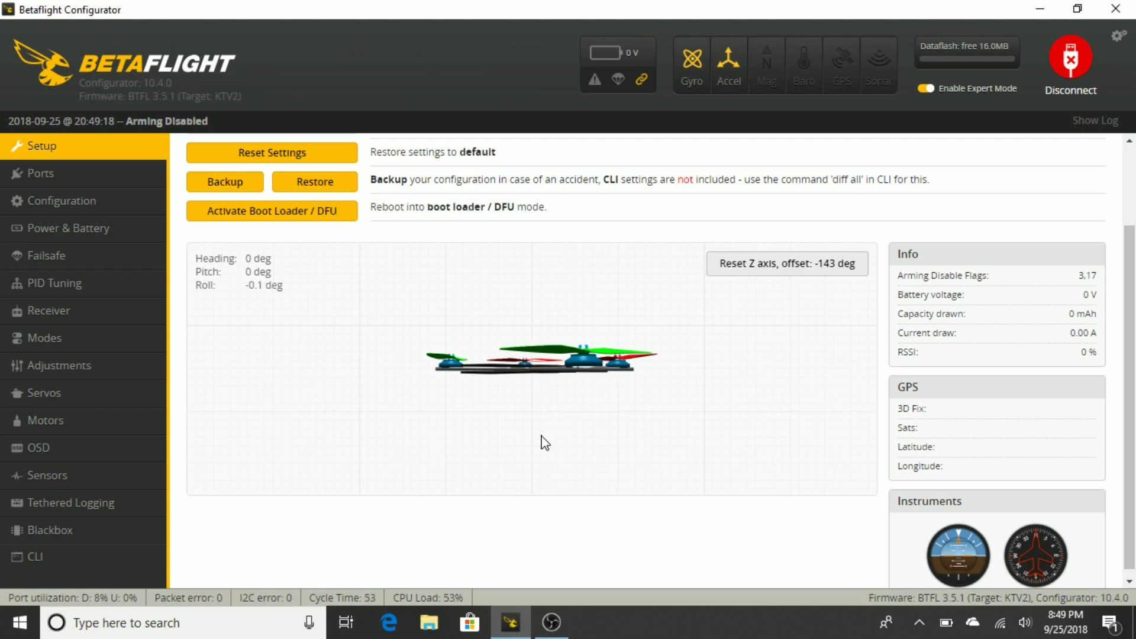
{"action": "left_click", "coordinate": [69, 175]}
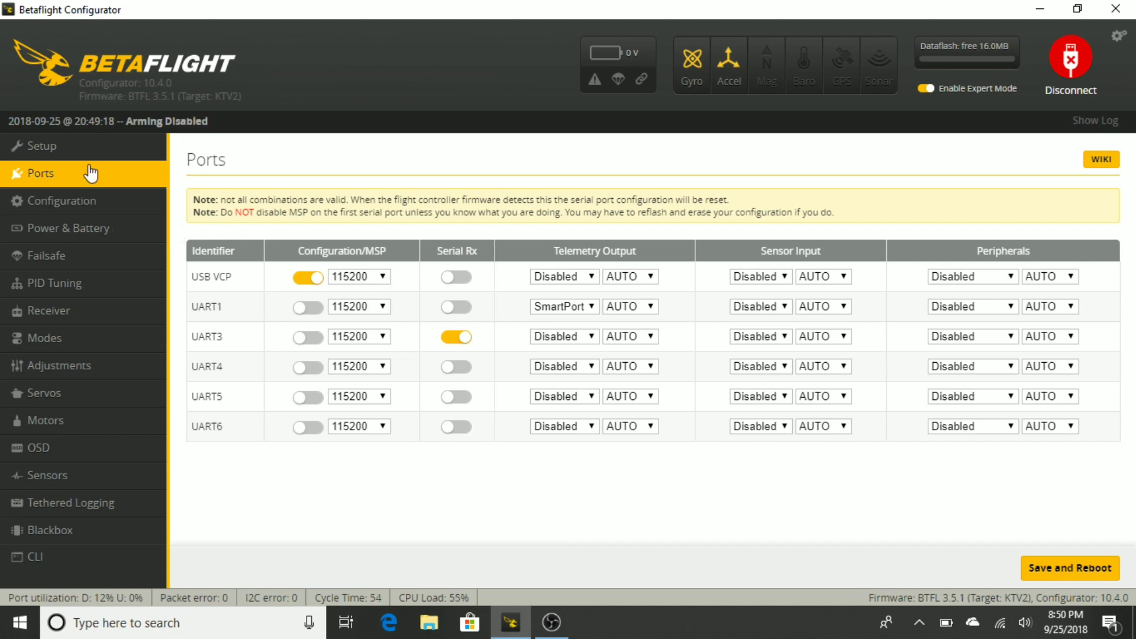
{"action": "left_click", "coordinate": [102, 204]}
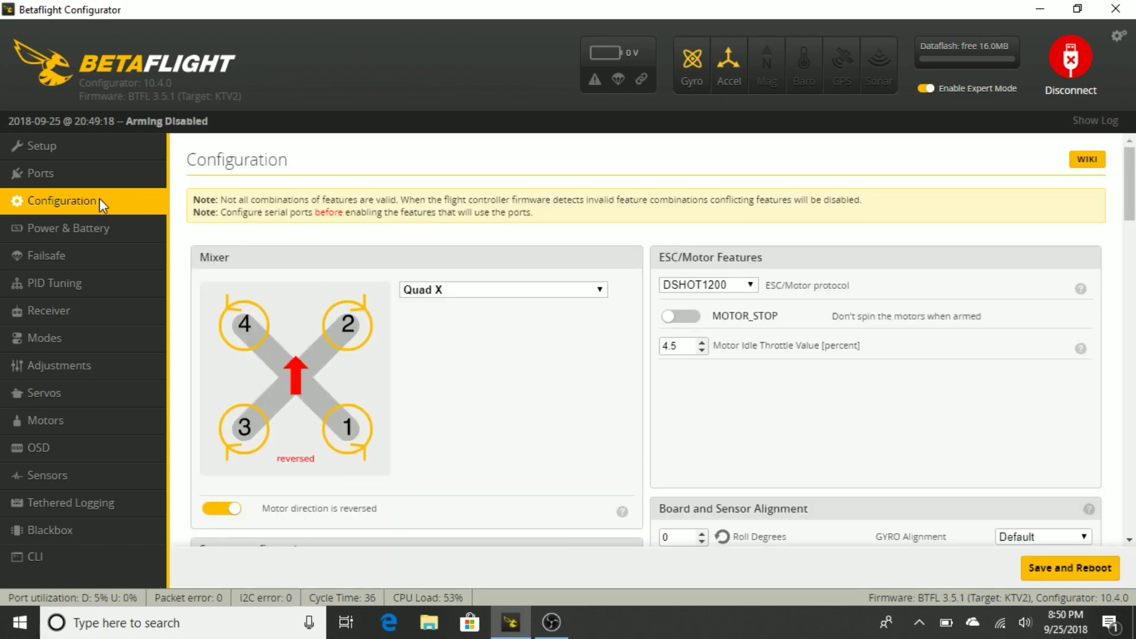
Set the gyro update frequency to 16 kHz and the PID loop frequency to 8 kHz, saving with a reboot
{"action": "scroll", "coordinate": [401, 358], "scroll_direction": "down", "scroll_amount": 5}
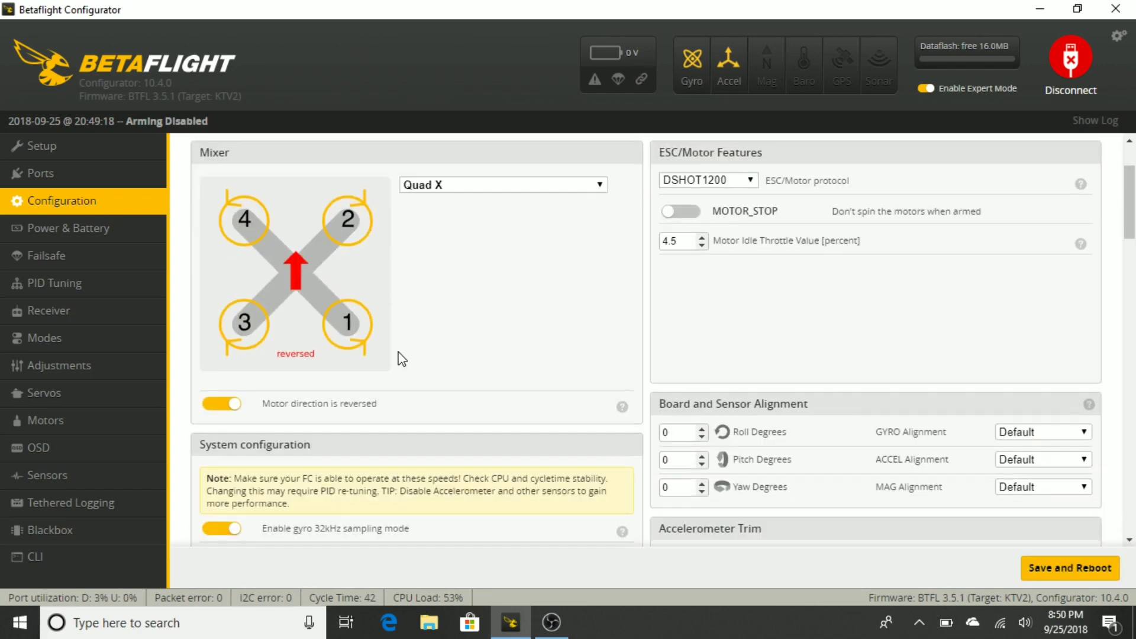
{"action": "scroll", "coordinate": [401, 358], "scroll_direction": "down", "scroll_amount": 1}
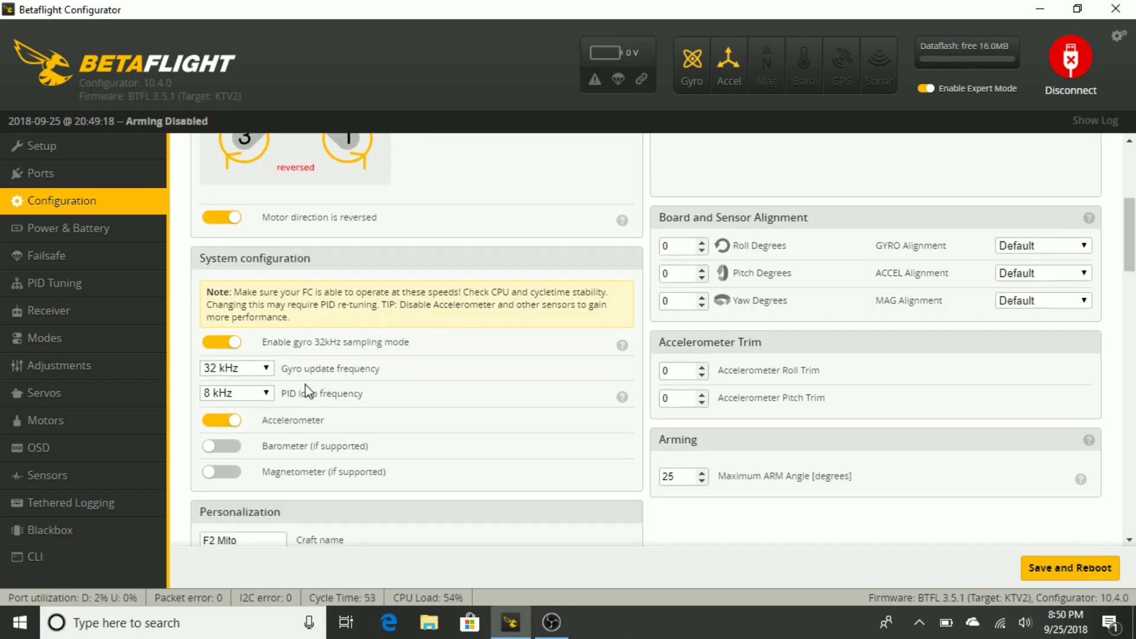
{"action": "left_click", "coordinate": [267, 369]}
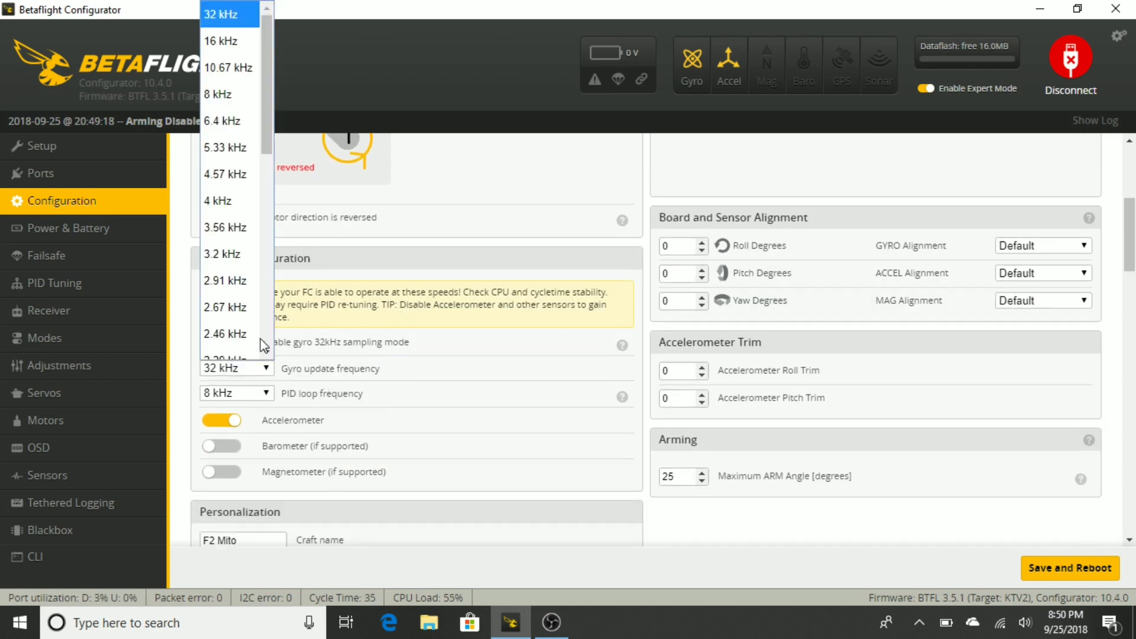
{"action": "left_click", "coordinate": [238, 41]}
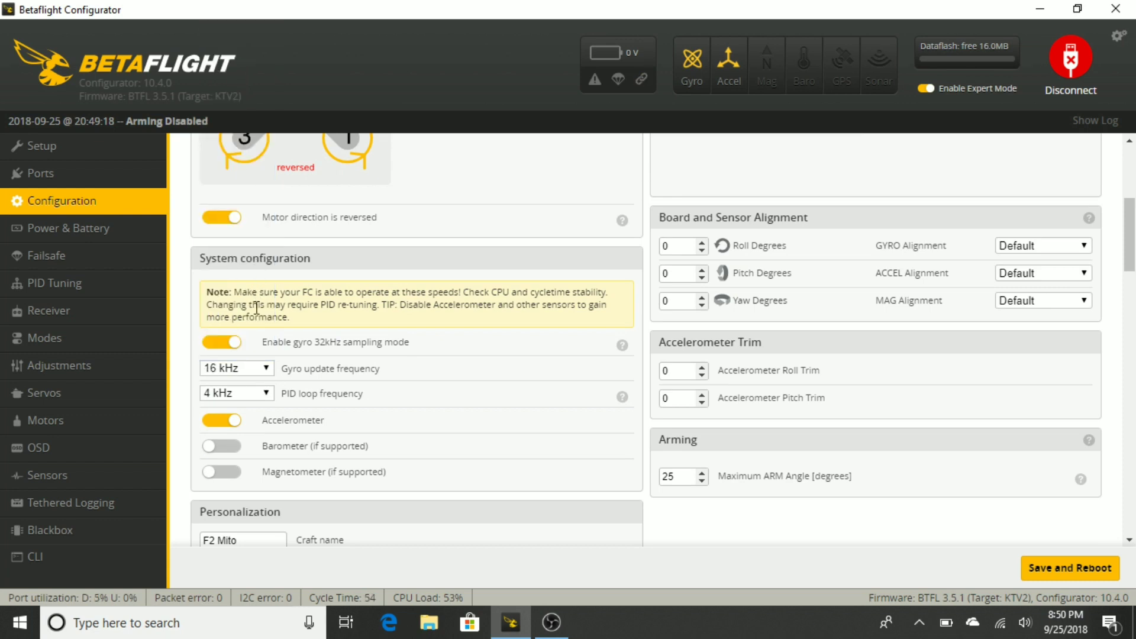
{"action": "left_click", "coordinate": [262, 392]}
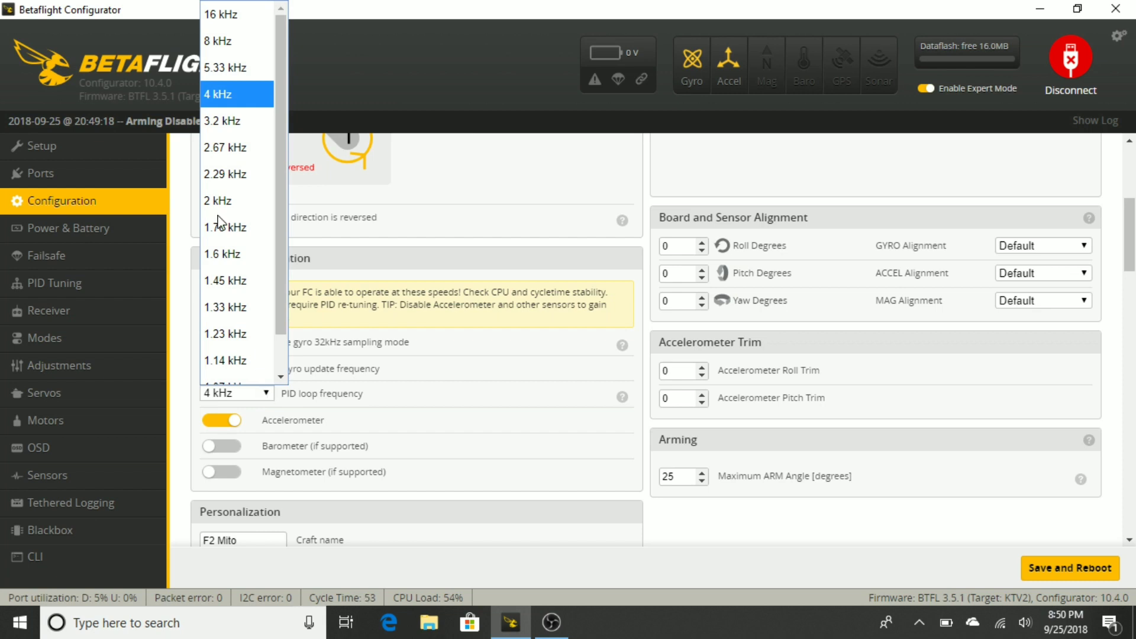
{"action": "left_click", "coordinate": [235, 41]}
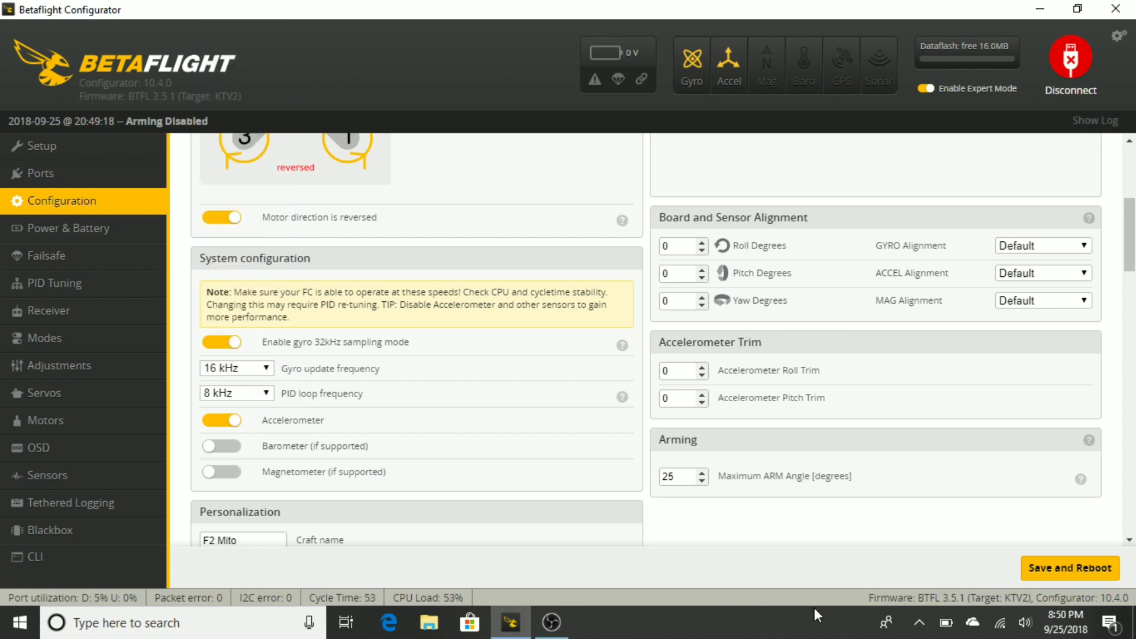
{"action": "left_click", "coordinate": [1063, 572]}
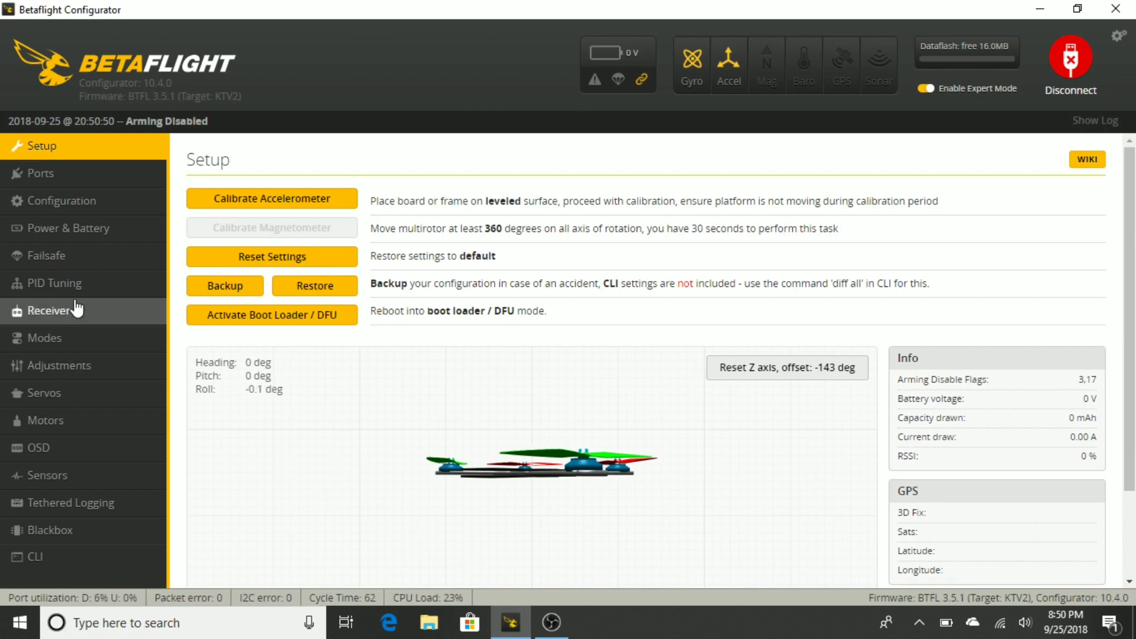
Set the Maximum ARM Angle to 180 degrees in the Arming configuration
{"action": "left_click", "coordinate": [70, 200]}
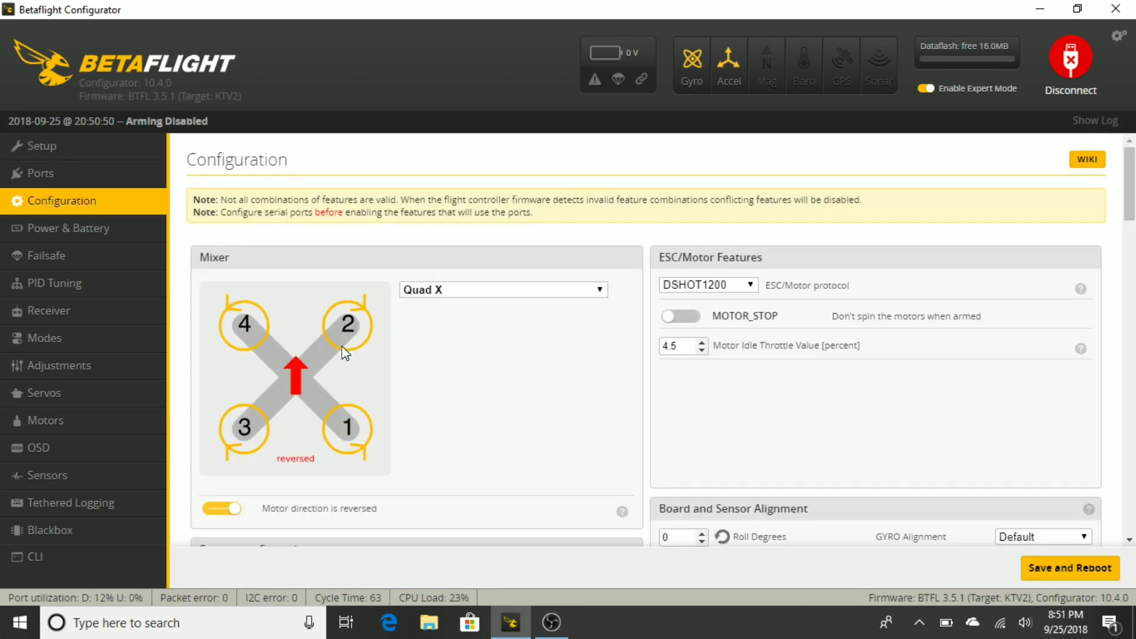
{"action": "scroll", "coordinate": [346, 358], "scroll_direction": "down", "scroll_amount": 2}
{"action": "scroll", "coordinate": [346, 358], "scroll_direction": "down", "scroll_amount": 3}
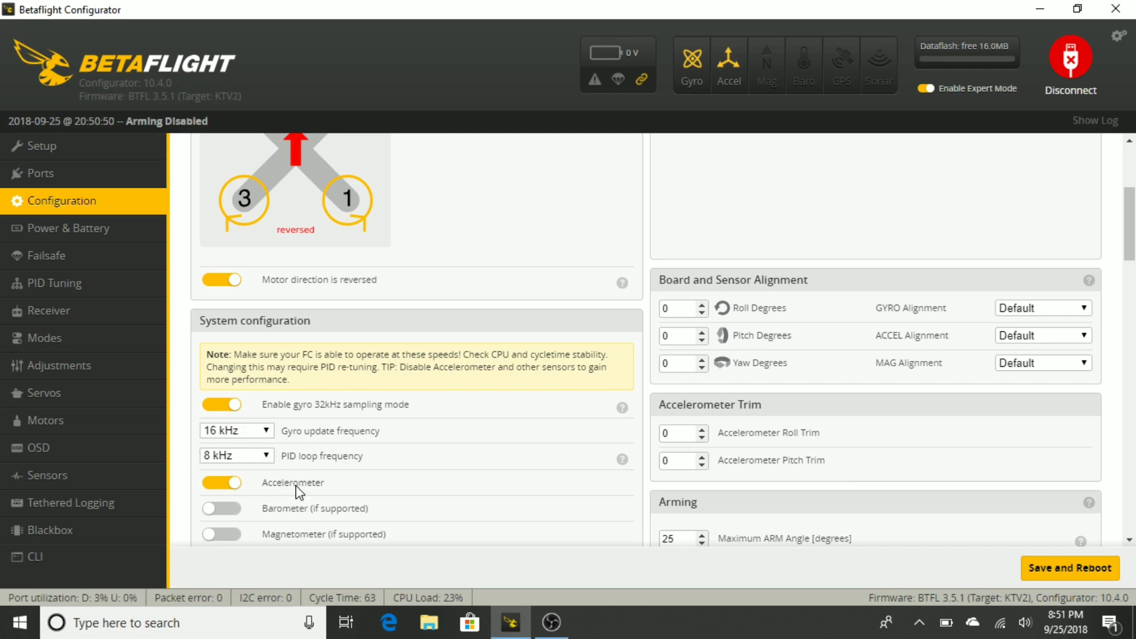
{"action": "scroll", "coordinate": [690, 325], "scroll_direction": "down", "scroll_amount": 4}
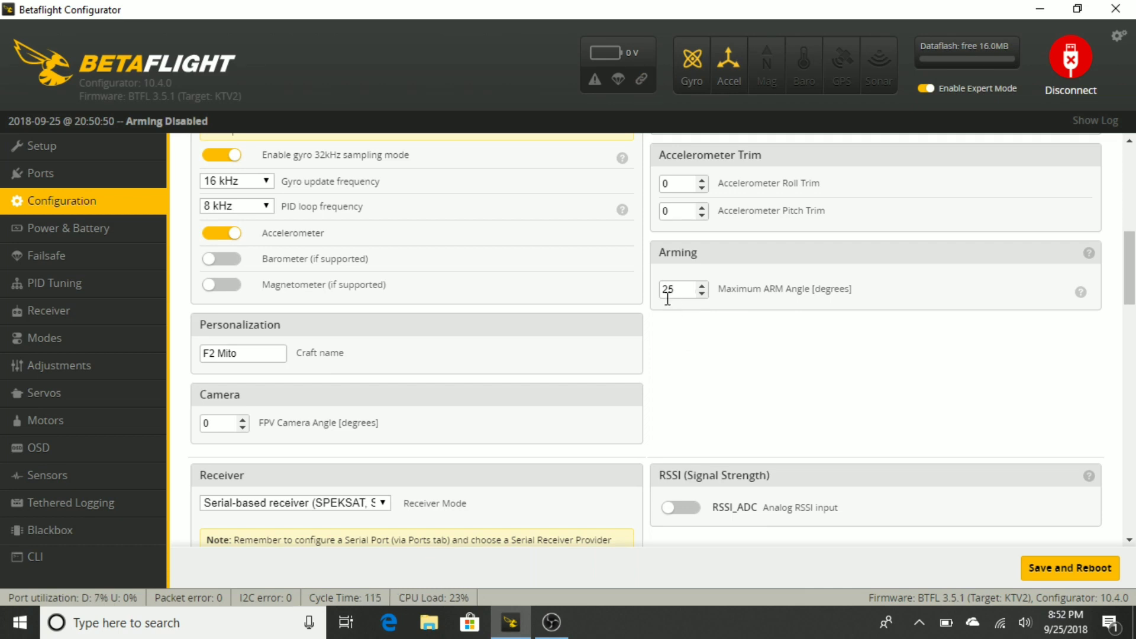
{"action": "left_click", "coordinate": [685, 288]}
{"action": "key", "text": "BackSpace"}
{"action": "key", "text": "BackSpace"}
{"action": "type", "text": "180"}
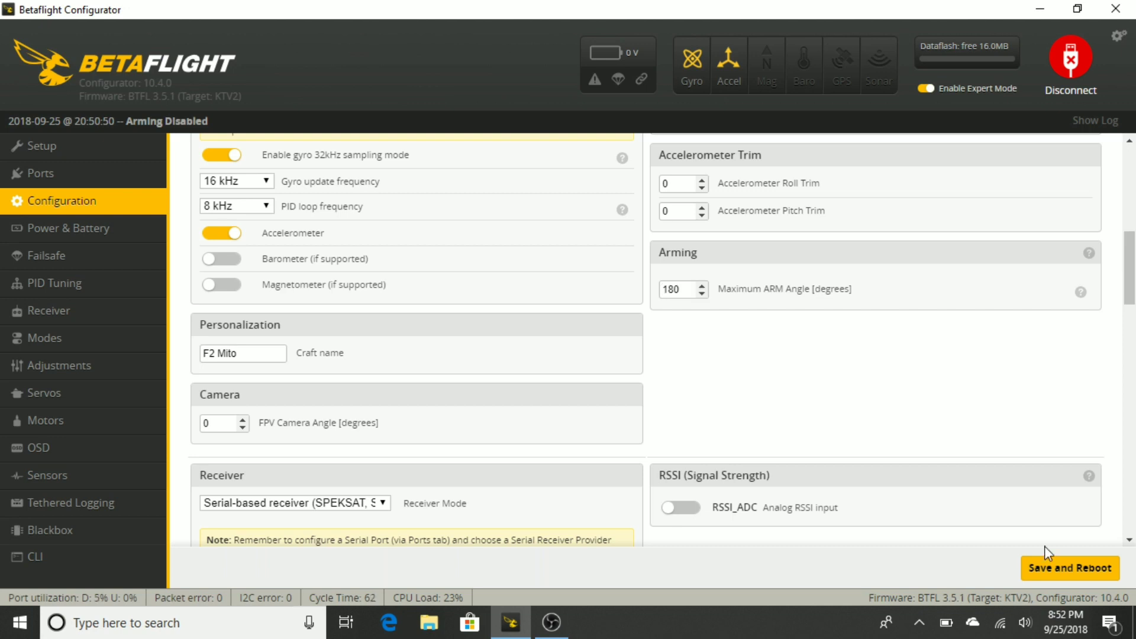